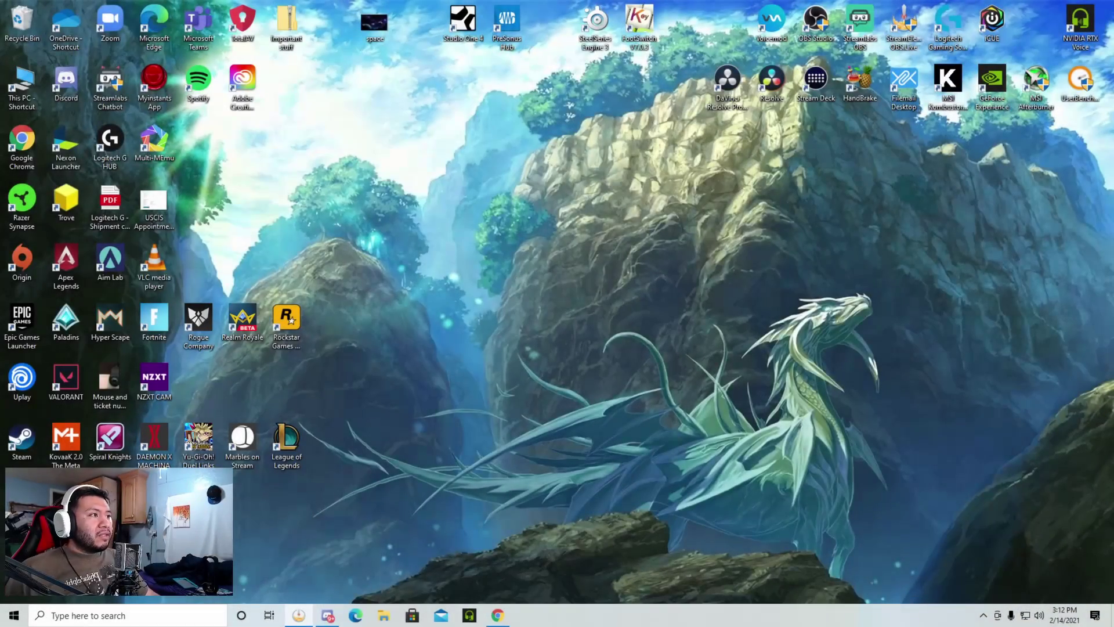
Launch DaVinci Resolve and create a new project named "tiktok tutorial"
{"action": "double_click", "coordinate": [771, 81]}
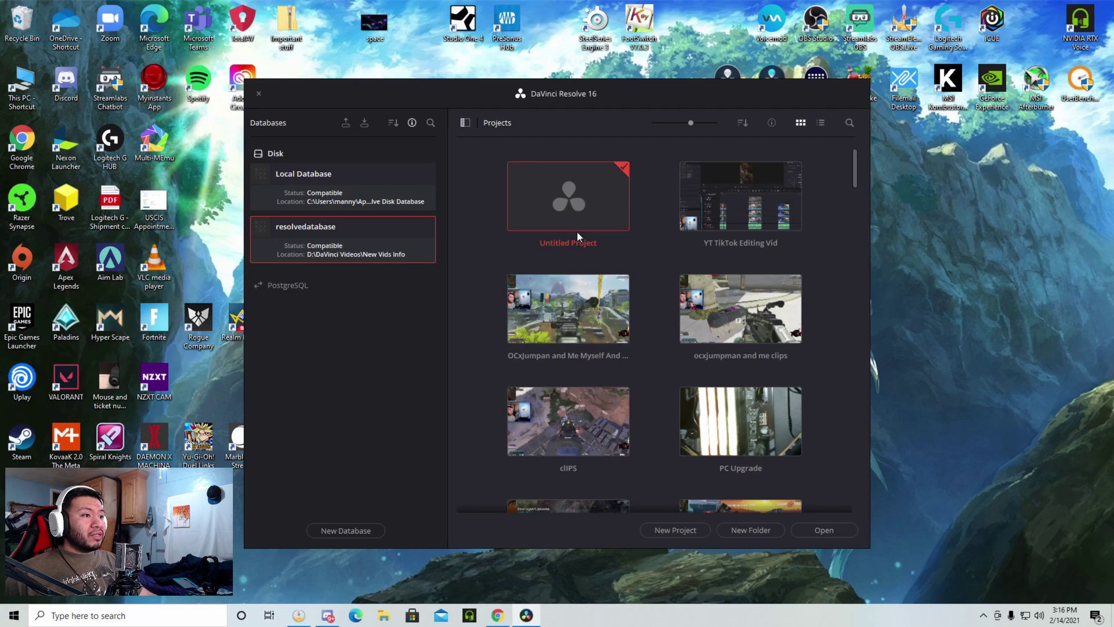
{"action": "left_click", "coordinate": [674, 529]}
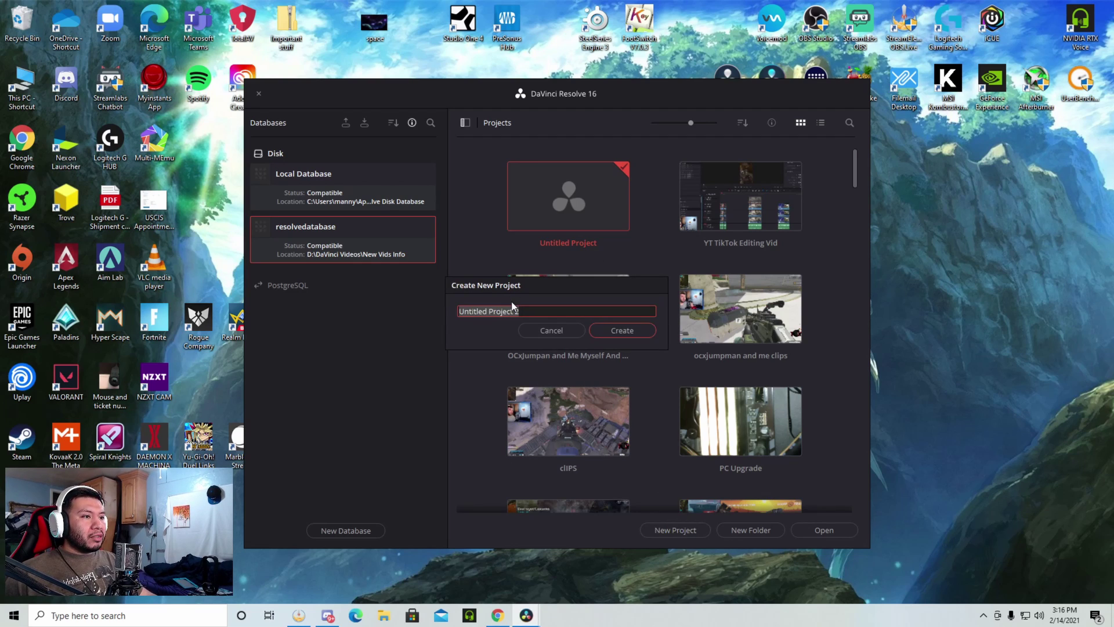
{"action": "type", "text": "tikto"}
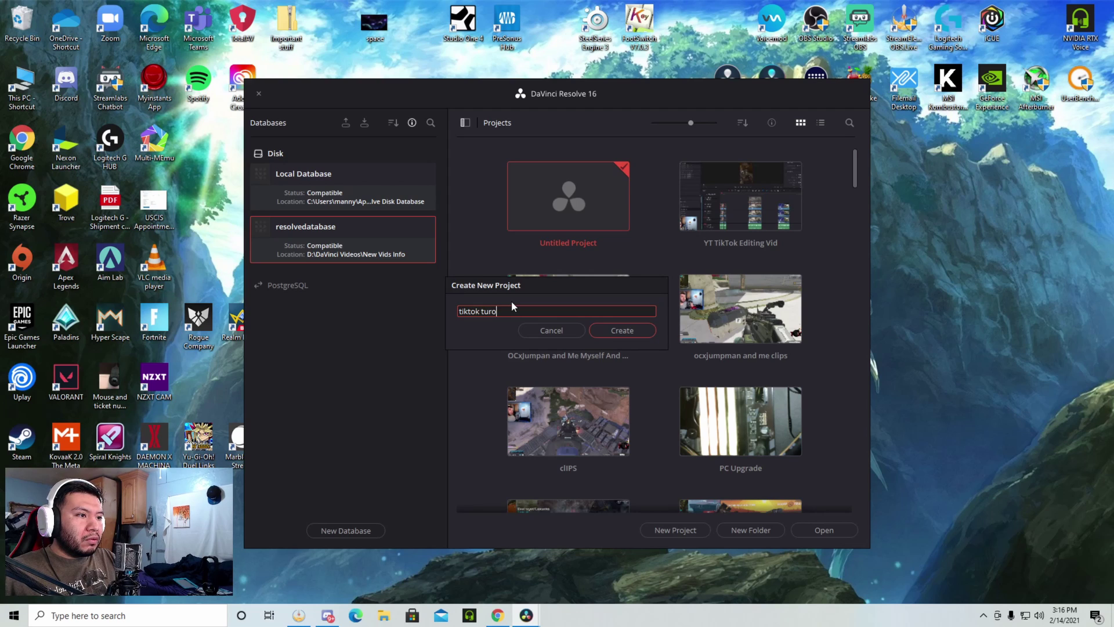
{"action": "type", "text": "k tutoria"}
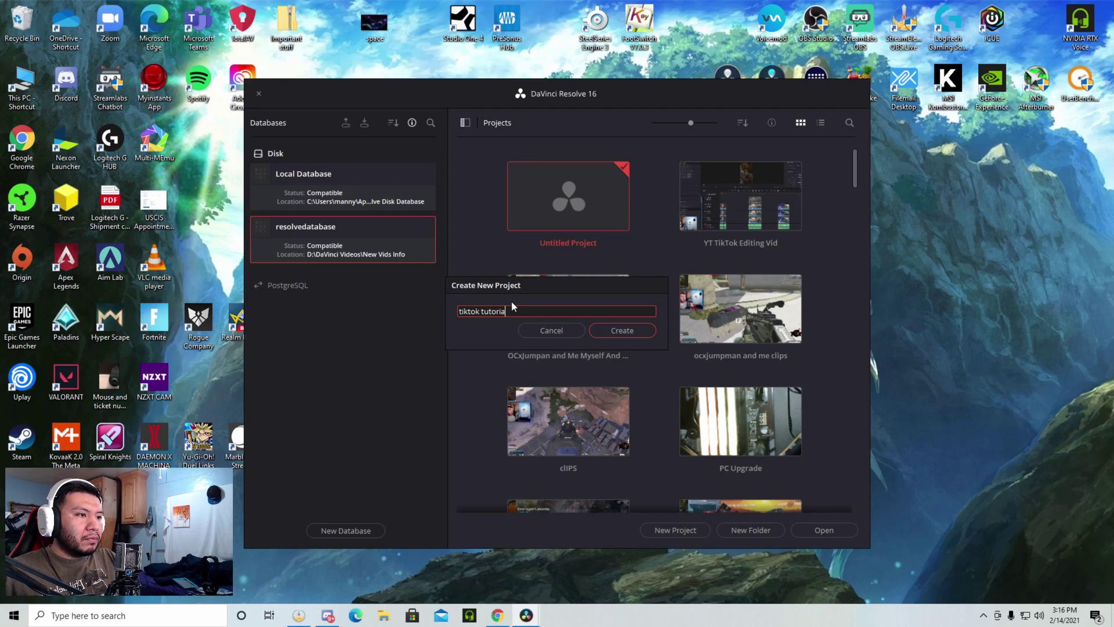
{"action": "type", "text": "l"}
{"action": "left_click", "coordinate": [622, 330]}
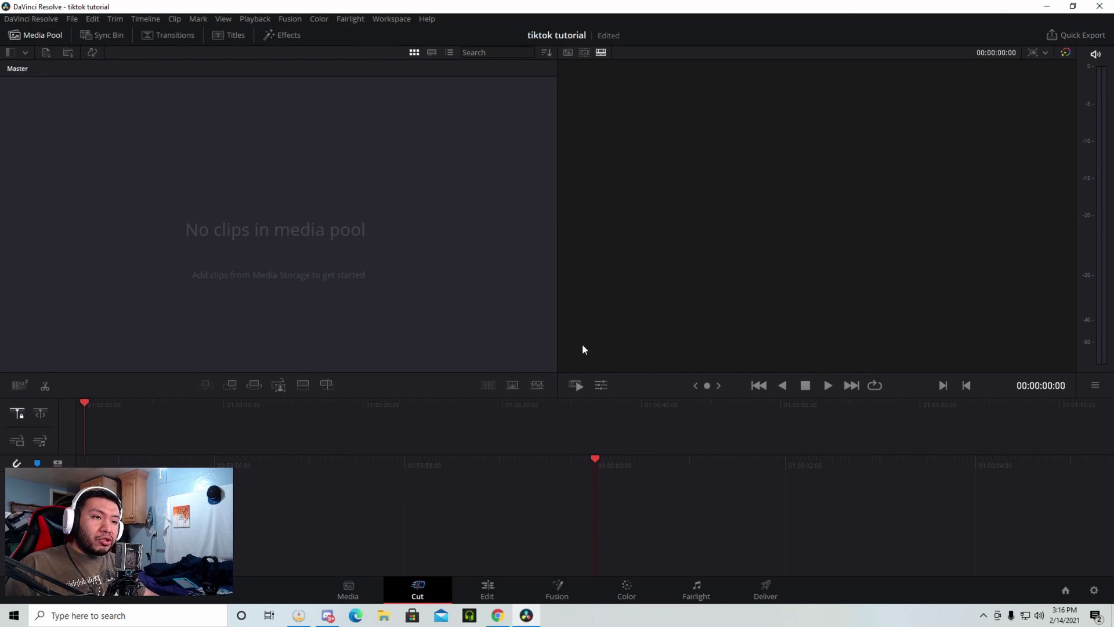
Import the Fadeless CLip video, matching the project frame rate to it, and place it at the start of the timeline
{"action": "key", "text": "ctrl+i"}
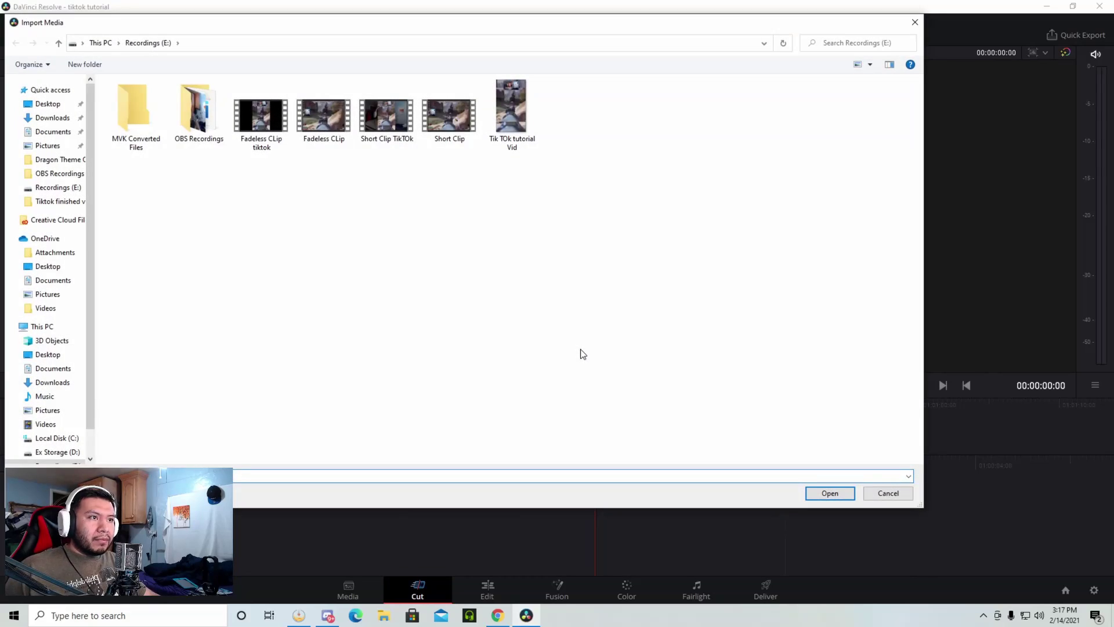
{"action": "left_click", "coordinate": [331, 137]}
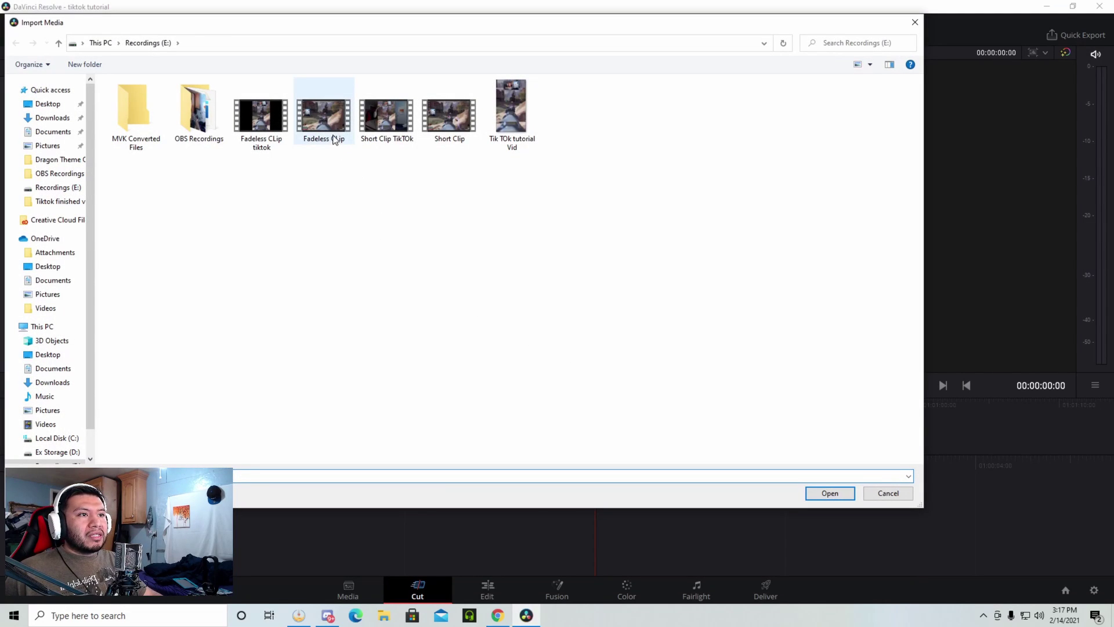
{"action": "left_click", "coordinate": [830, 494]}
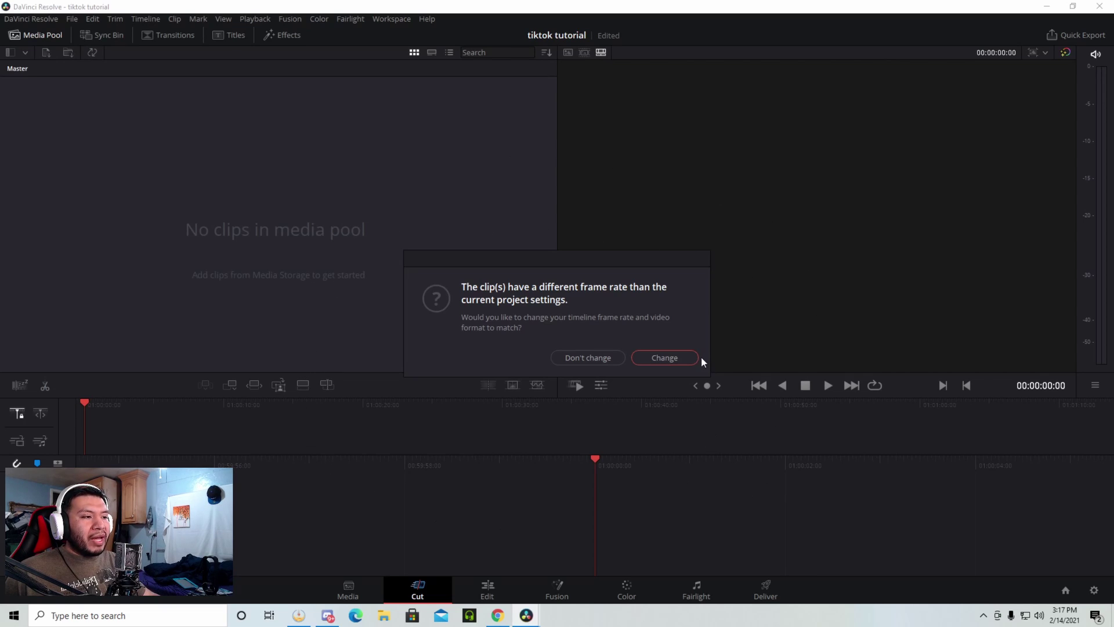
{"action": "left_click", "coordinate": [669, 359]}
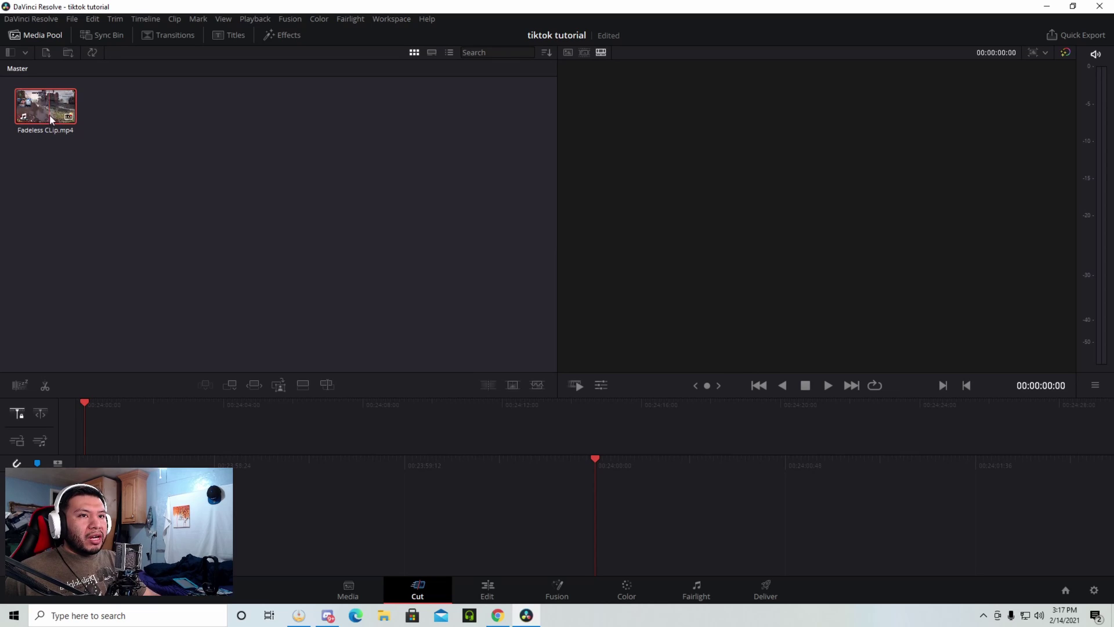
{"action": "left_click_drag", "start_coordinate": [49, 115], "coordinate": [613, 499]}
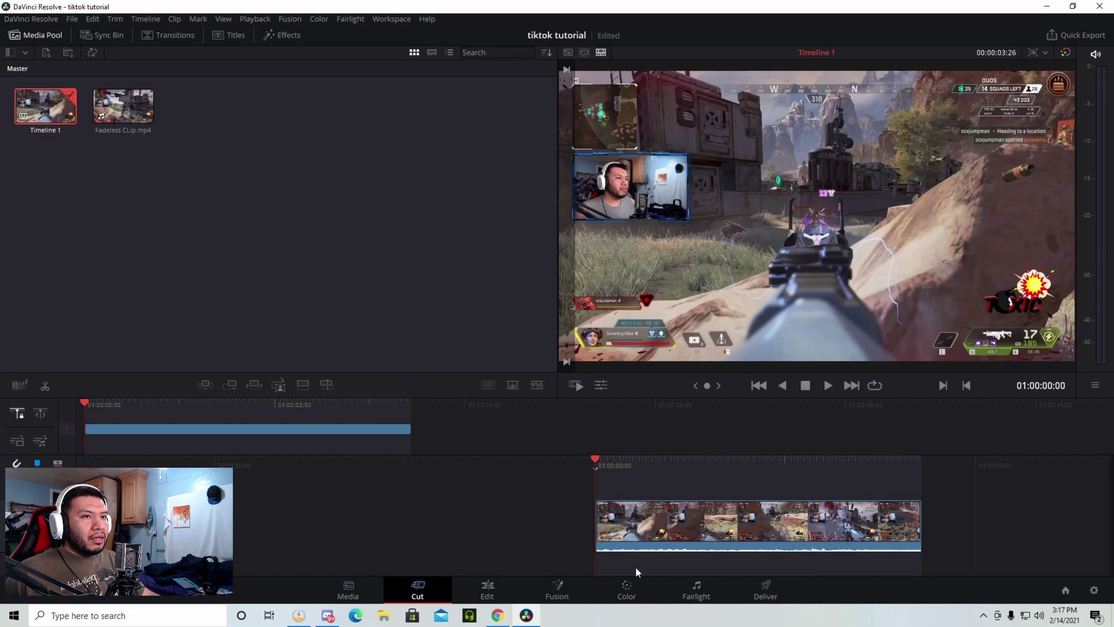
Switch to the Edit page and set the project's timeline resolution to a vertical 1080 x 1920
{"action": "left_click", "coordinate": [488, 590]}
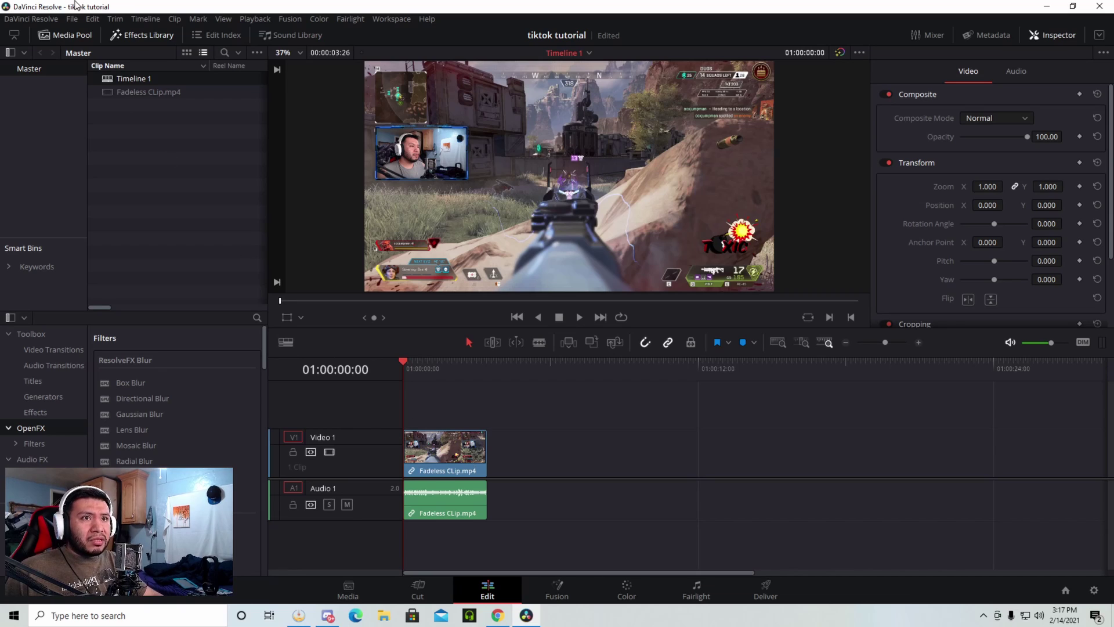
{"action": "left_click", "coordinate": [72, 18]}
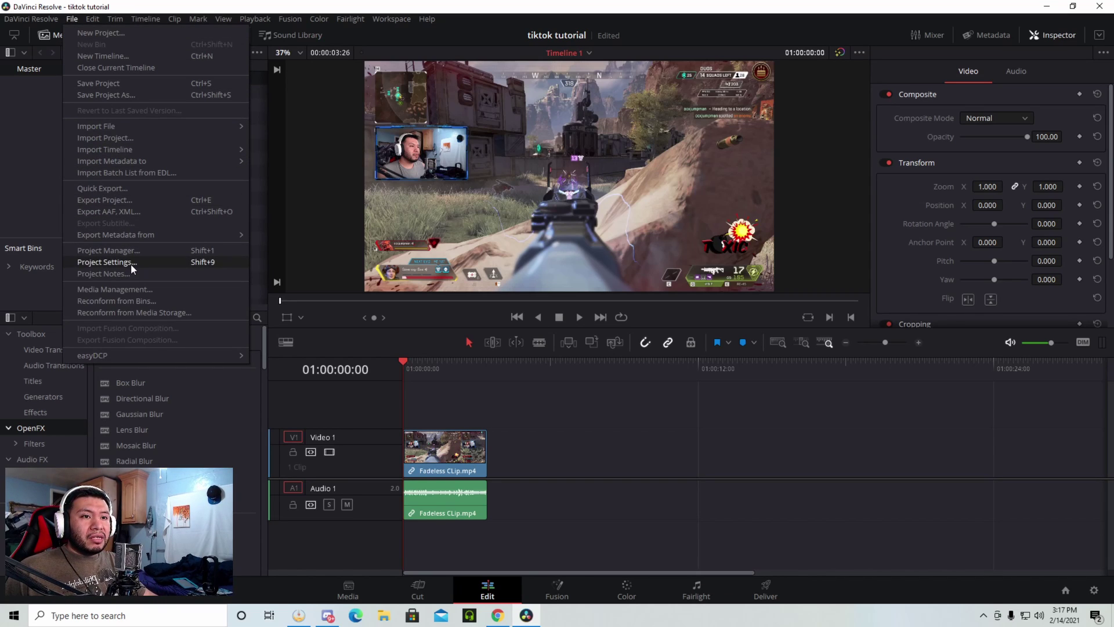
{"action": "left_click", "coordinate": [879, 596]}
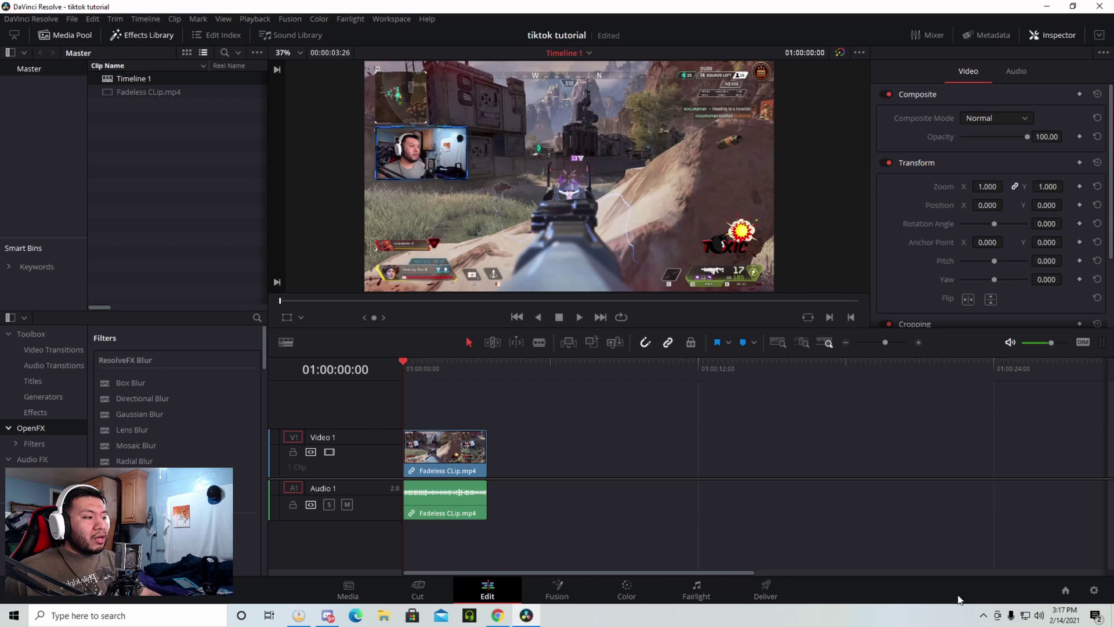
{"action": "left_click", "coordinate": [1094, 590]}
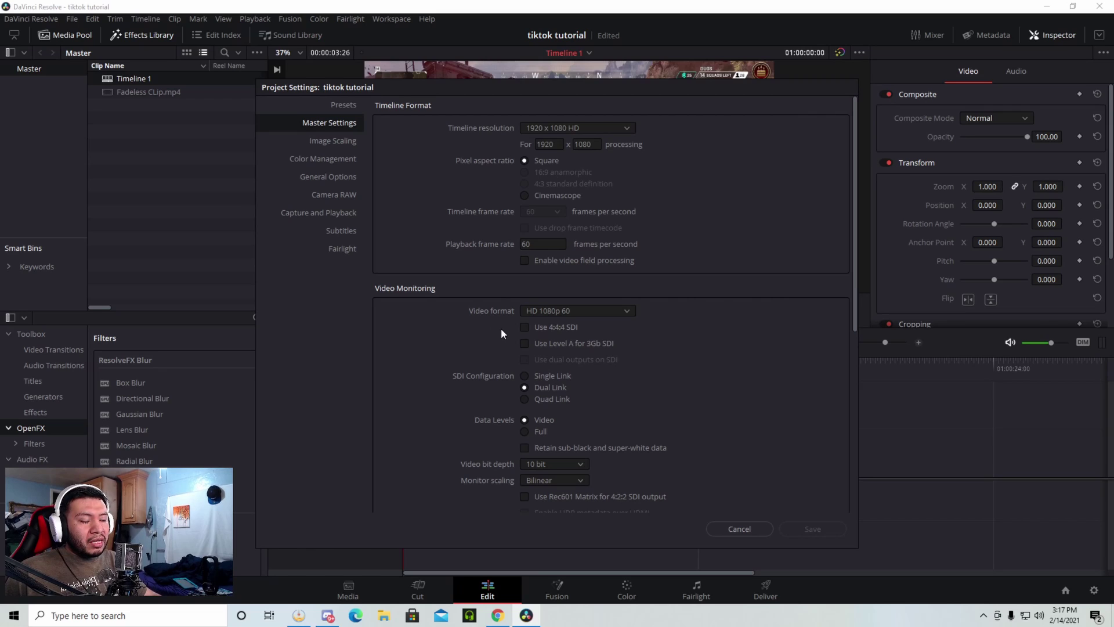
{"action": "left_click", "coordinate": [548, 144]}
{"action": "type", "text": "1080"}
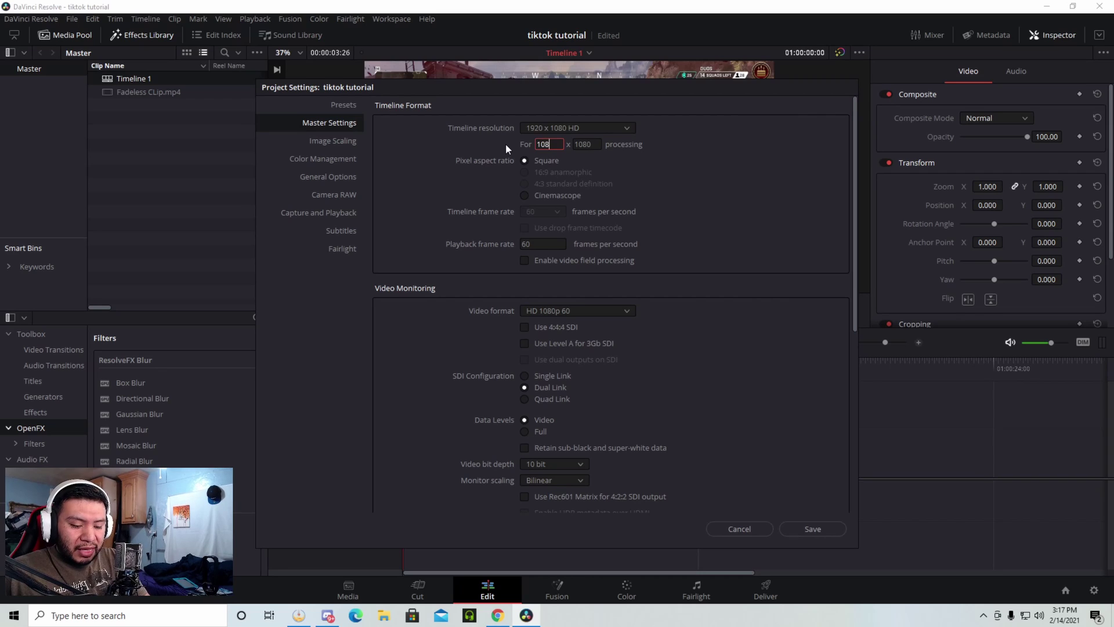
{"action": "key", "text": "Tab"}
{"action": "type", "text": "1920"}
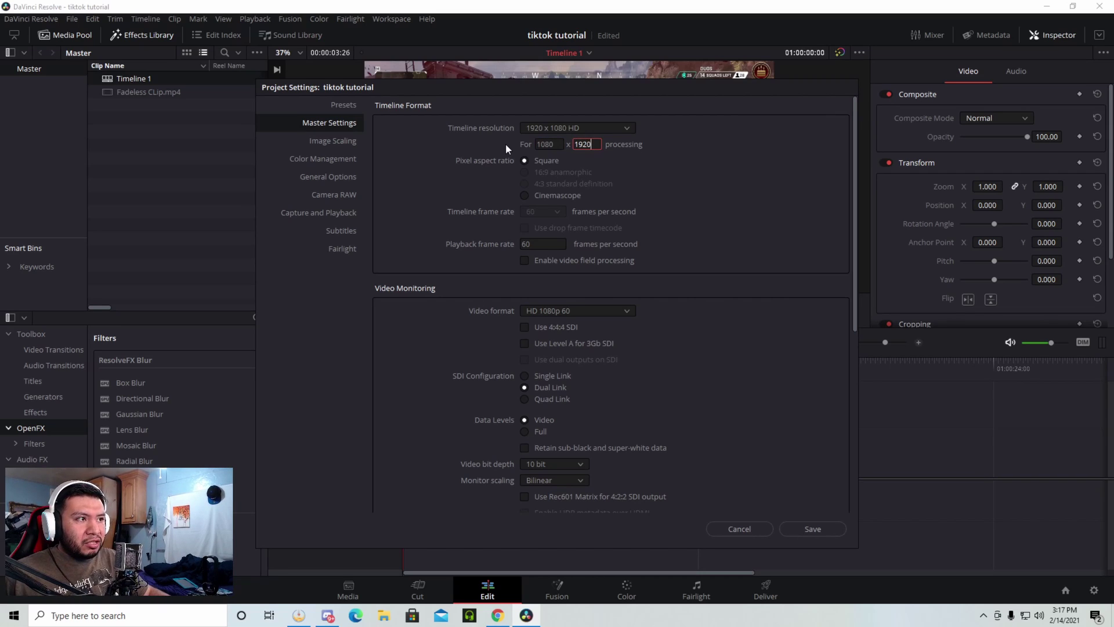
{"action": "left_click", "coordinate": [820, 528]}
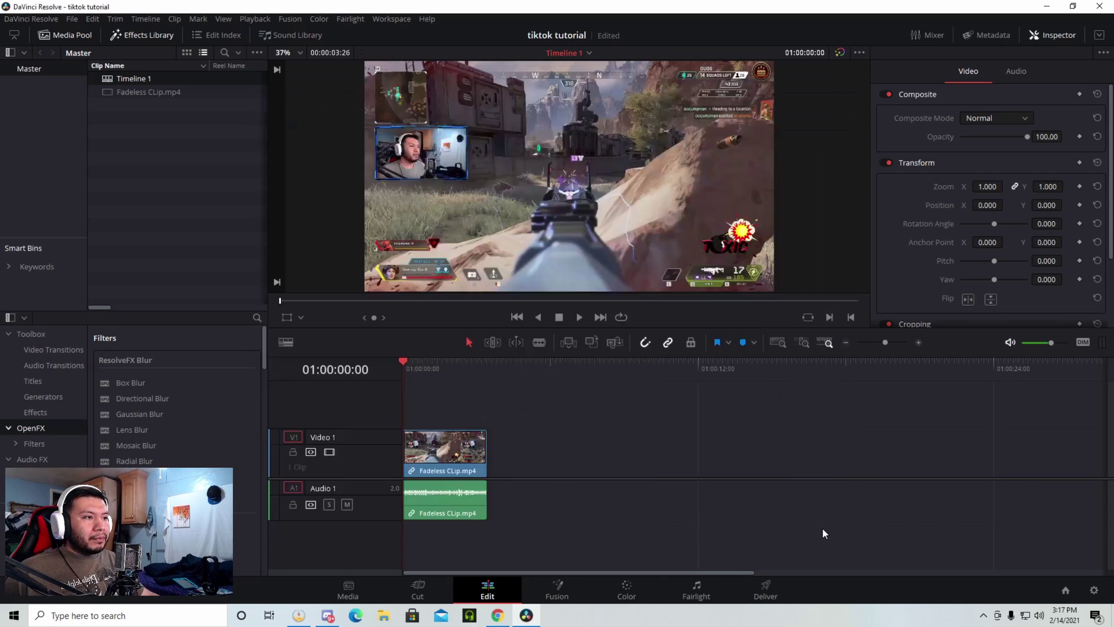
{"action": "left_click", "coordinate": [454, 454]}
{"action": "left_click", "coordinate": [523, 470]}
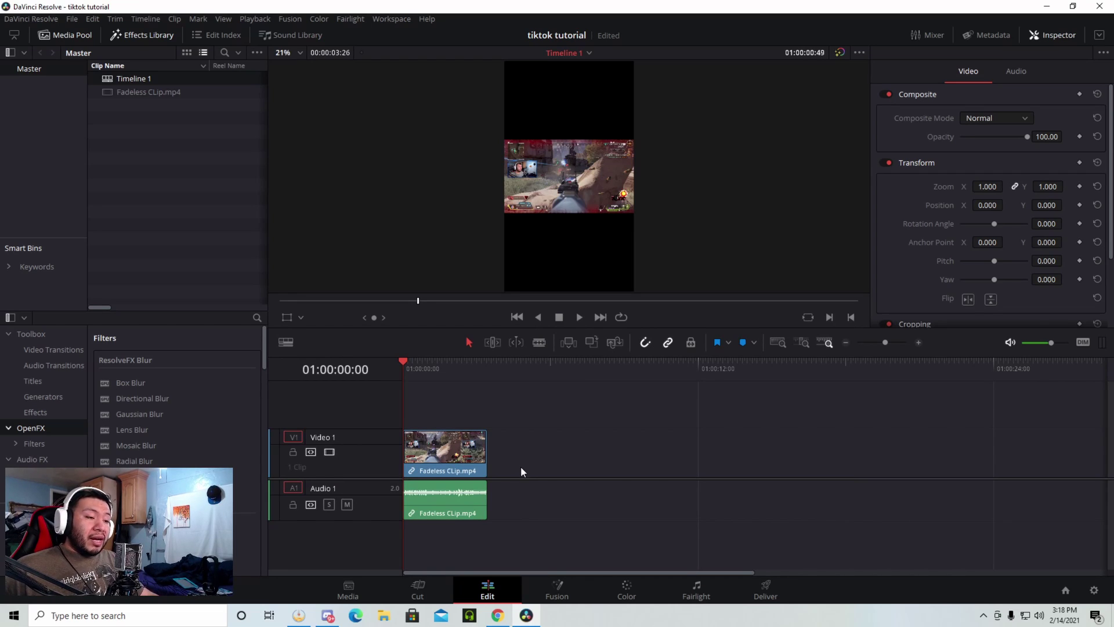
Unlink the audio from the video of the Fadeless CLip.mp4 clip on the timeline
{"action": "left_click", "coordinate": [466, 459]}
{"action": "right_click", "coordinate": [467, 458]}
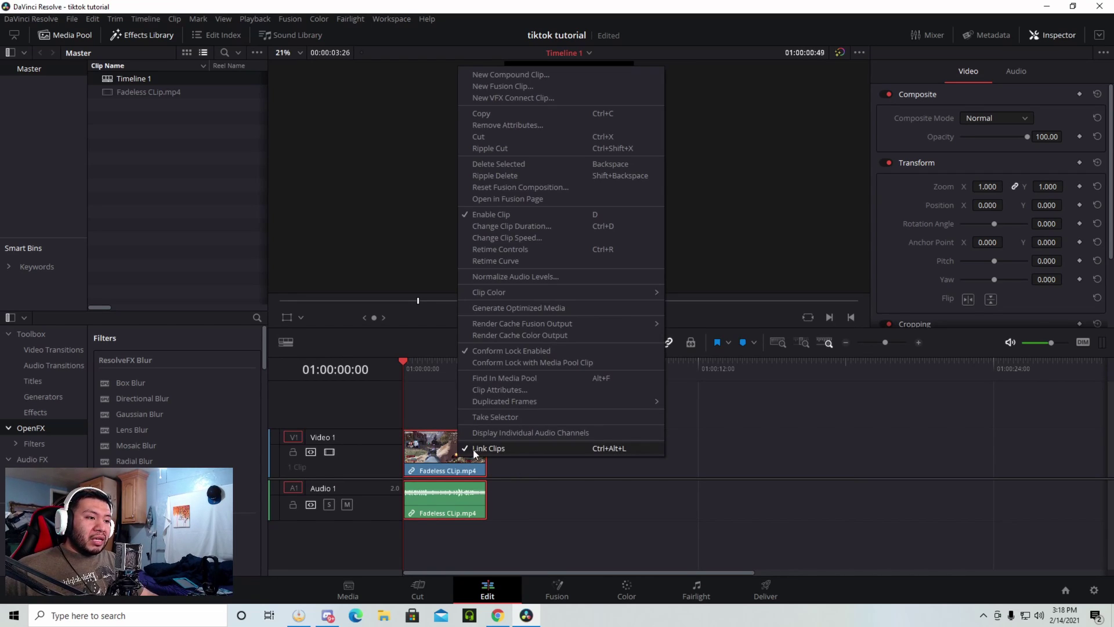
{"action": "left_click", "coordinate": [473, 450]}
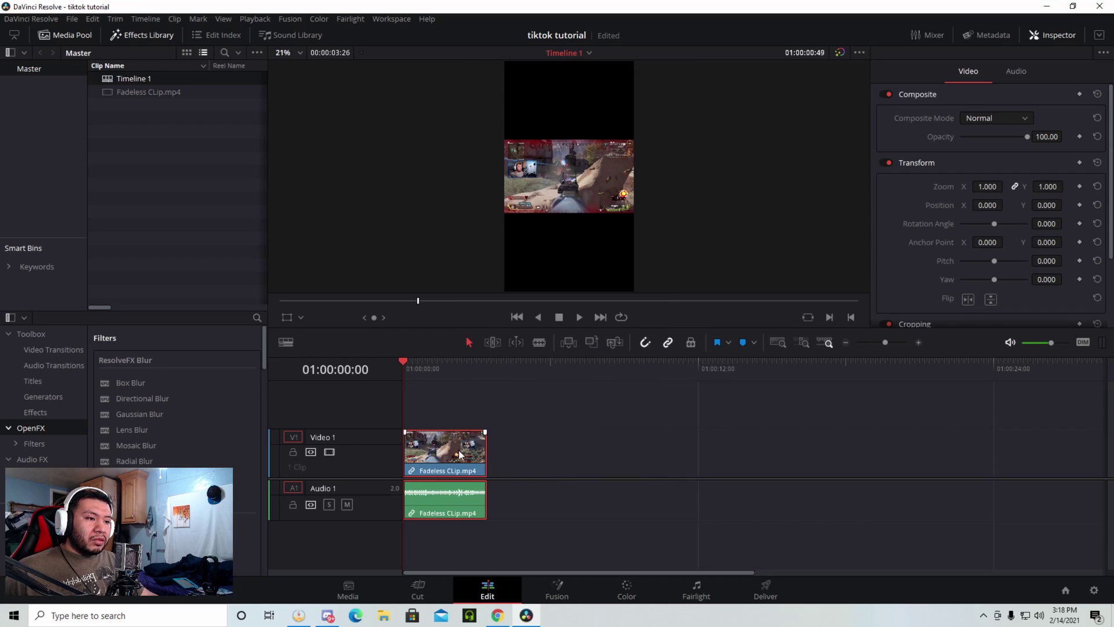
{"action": "right_click", "coordinate": [440, 455]}
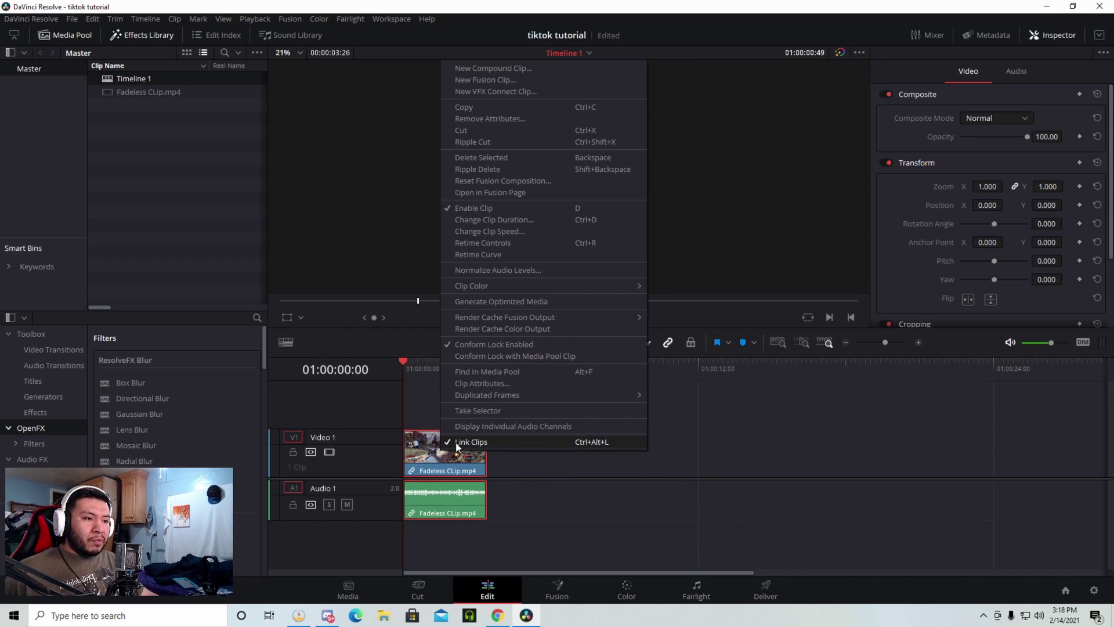
{"action": "left_click", "coordinate": [469, 442]}
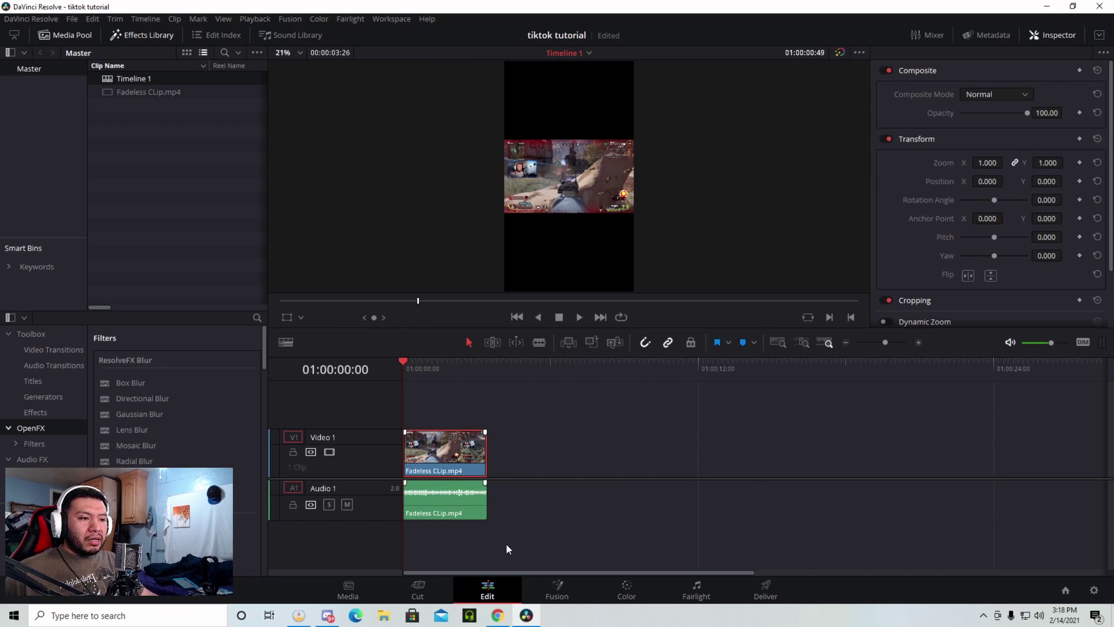
Duplicate the video-only clip twice, placing the copies one after another on Video 1 directly after the original
{"action": "left_click", "coordinate": [467, 458]}
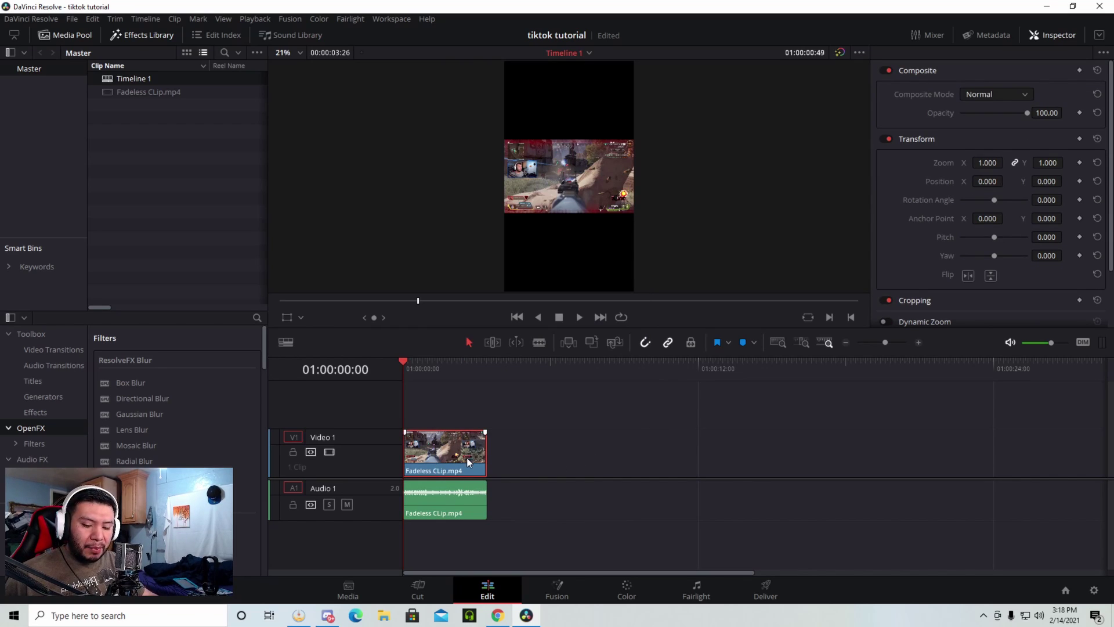
{"action": "left_click", "coordinate": [493, 361]}
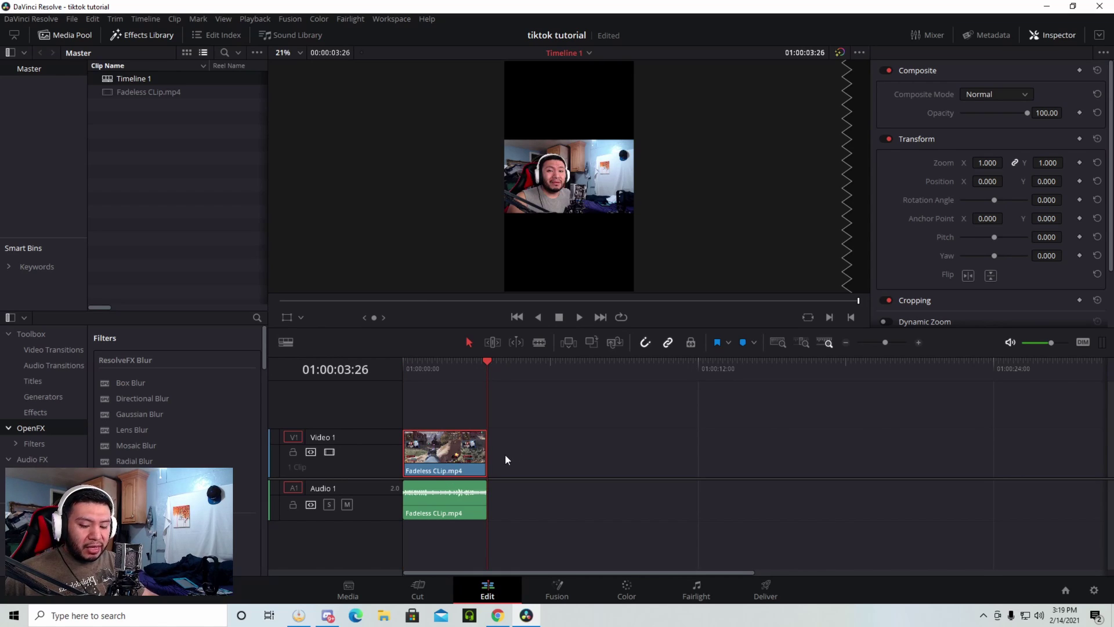
{"action": "key", "text": "ctrl+v"}
{"action": "key", "text": "ctrl+v"}
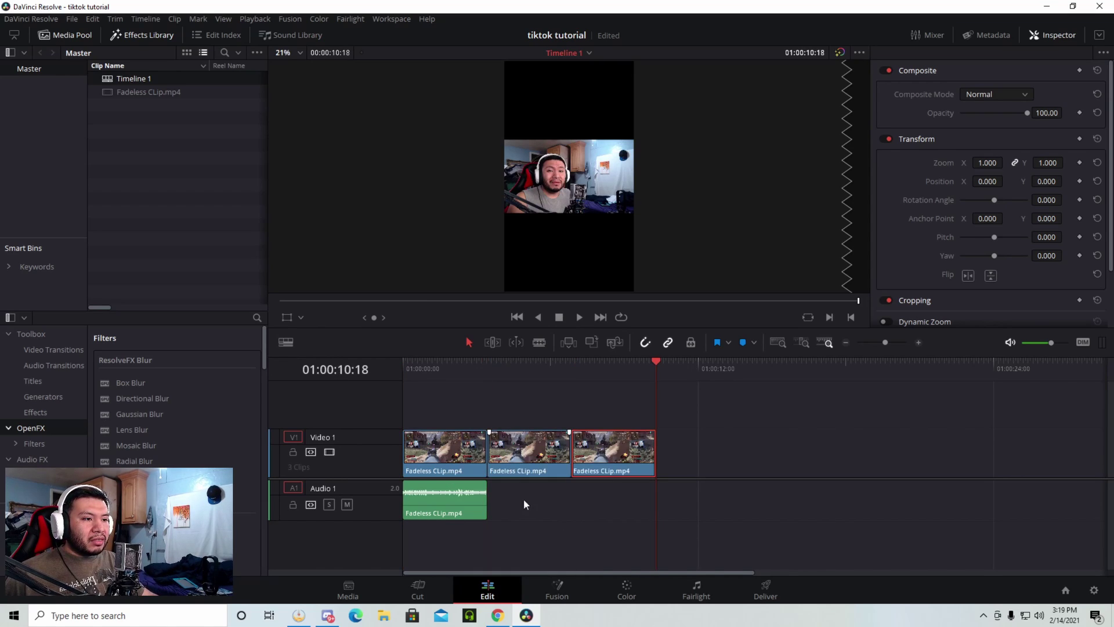
Move the playhead to 01:00:01:44 over the first video clip and select that clip
{"action": "left_click", "coordinate": [452, 454]}
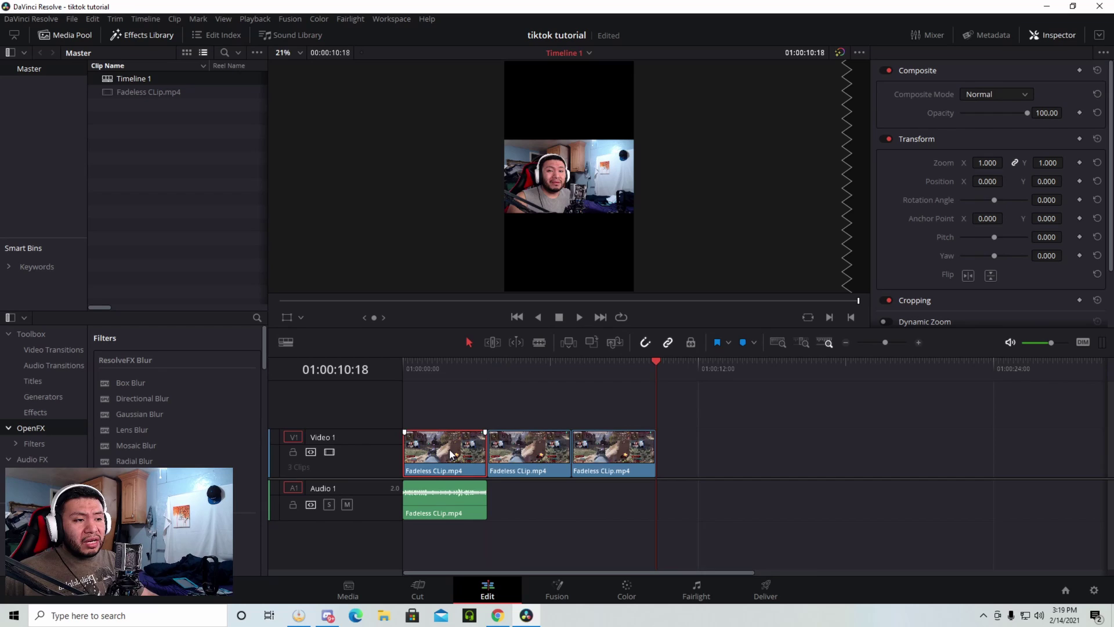
{"action": "left_click", "coordinate": [446, 364]}
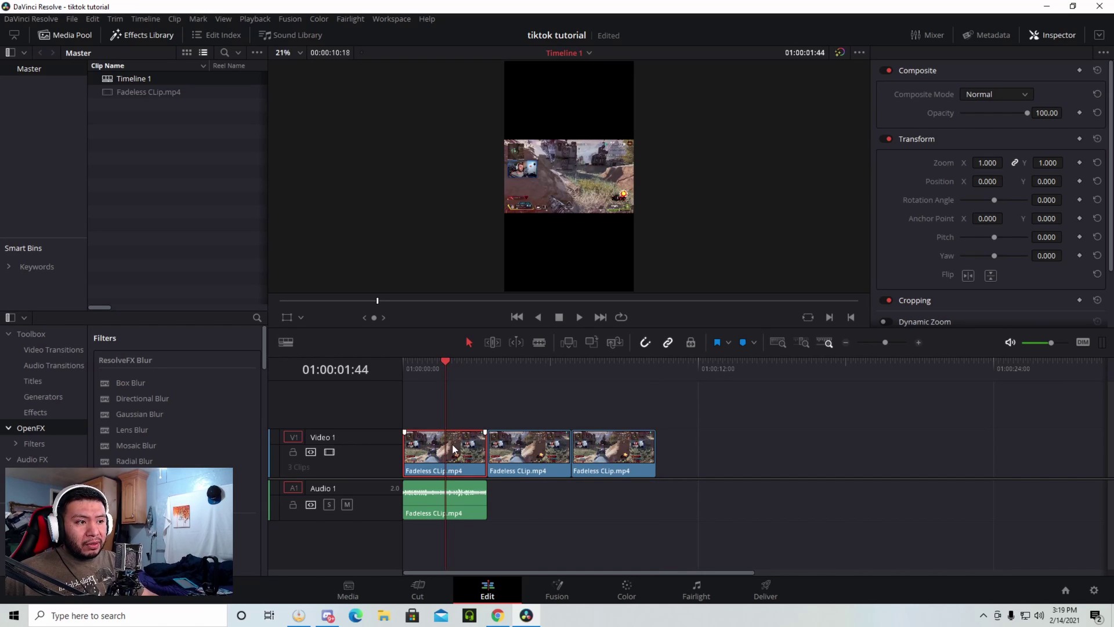
{"action": "left_click", "coordinate": [521, 445]}
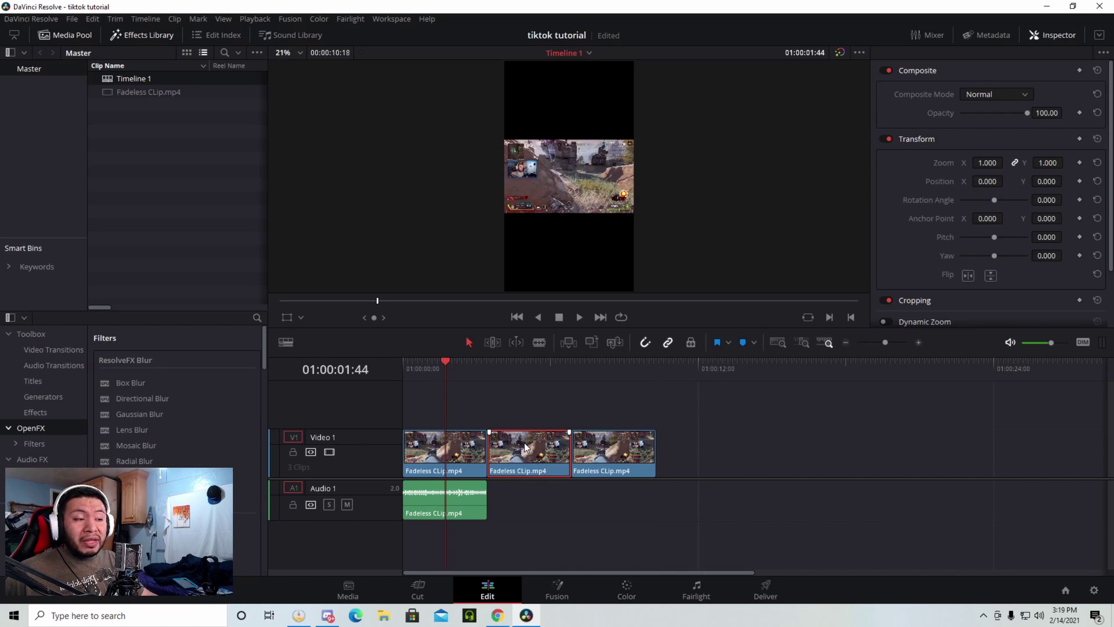
{"action": "left_click", "coordinate": [610, 452]}
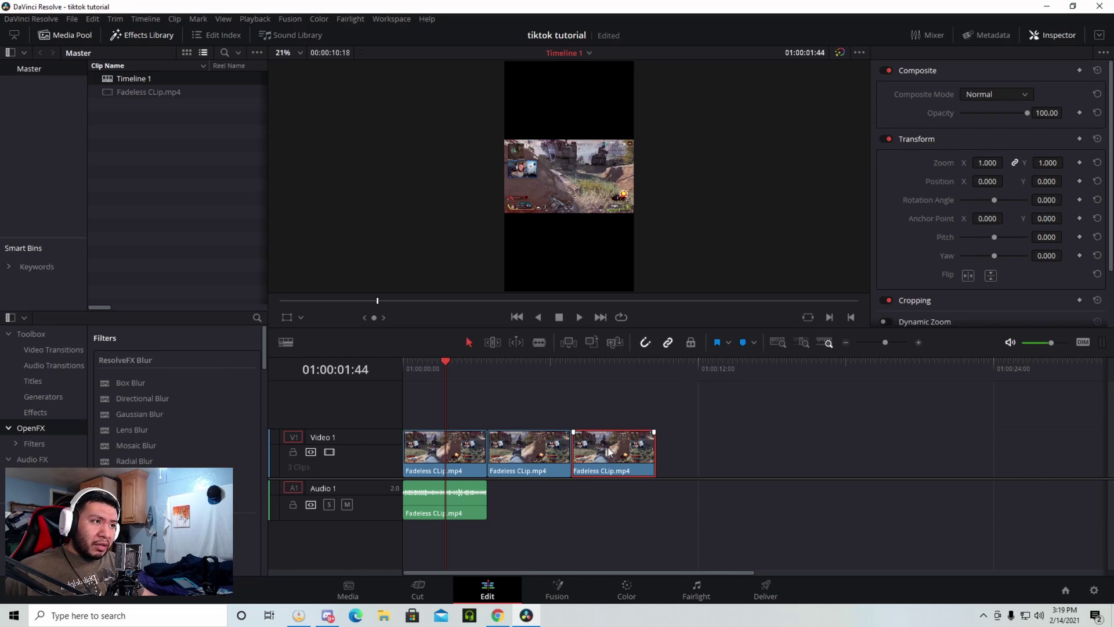
{"action": "left_click", "coordinate": [431, 457]}
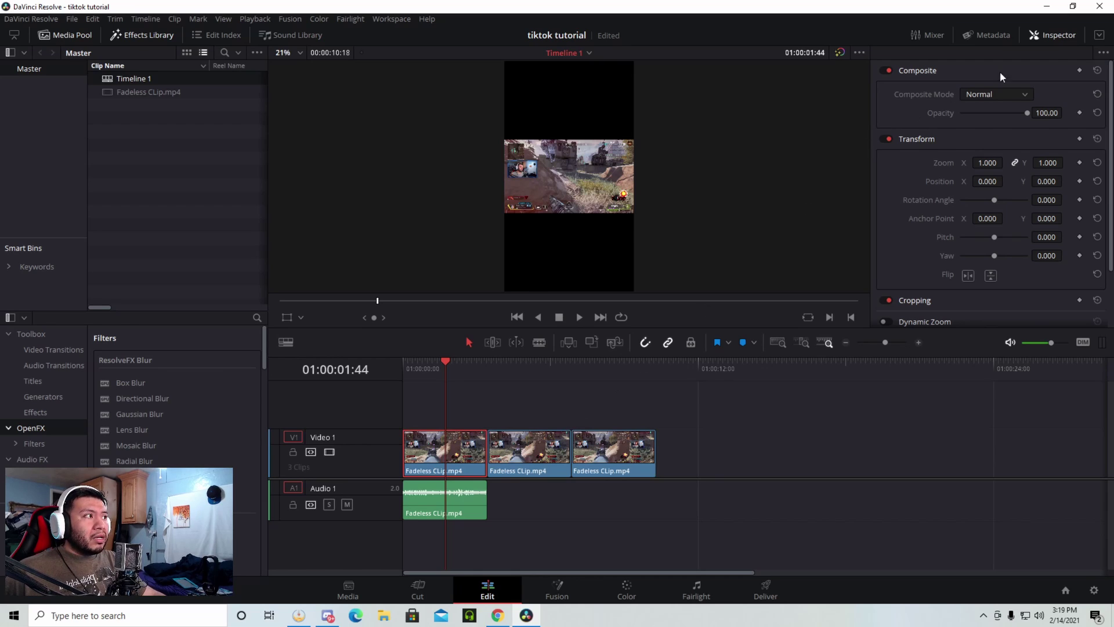
{"action": "left_click", "coordinate": [1062, 33]}
{"action": "left_click", "coordinate": [1062, 34]}
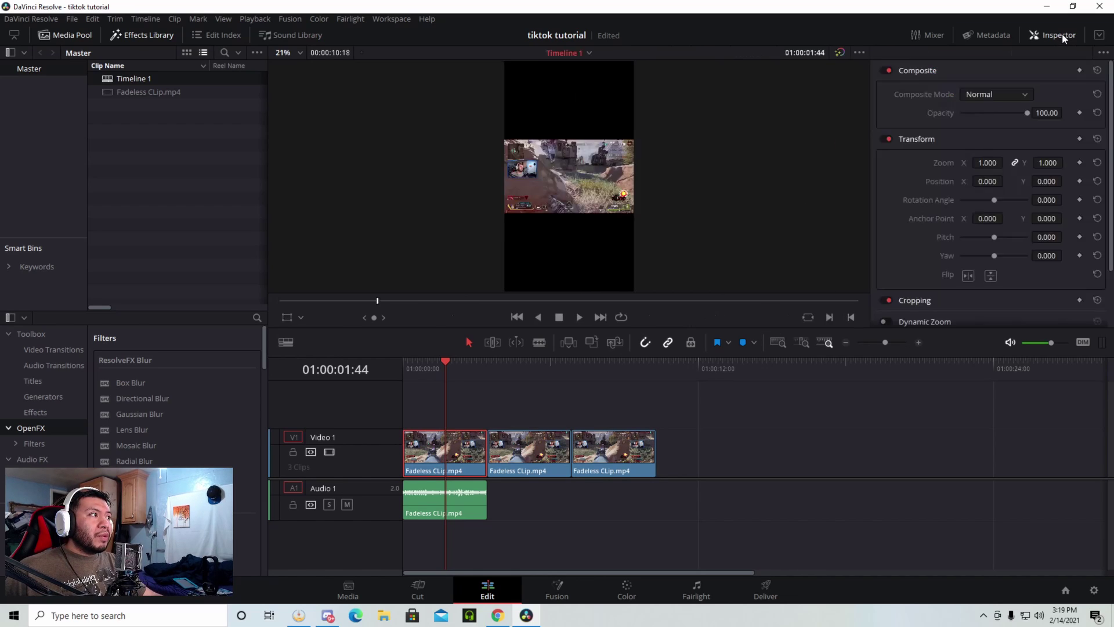
{"action": "left_click", "coordinate": [1061, 33]}
{"action": "left_click", "coordinate": [1062, 33]}
{"action": "left_click", "coordinate": [1061, 33]}
{"action": "left_click", "coordinate": [1062, 33]}
{"action": "left_click", "coordinate": [1062, 33]}
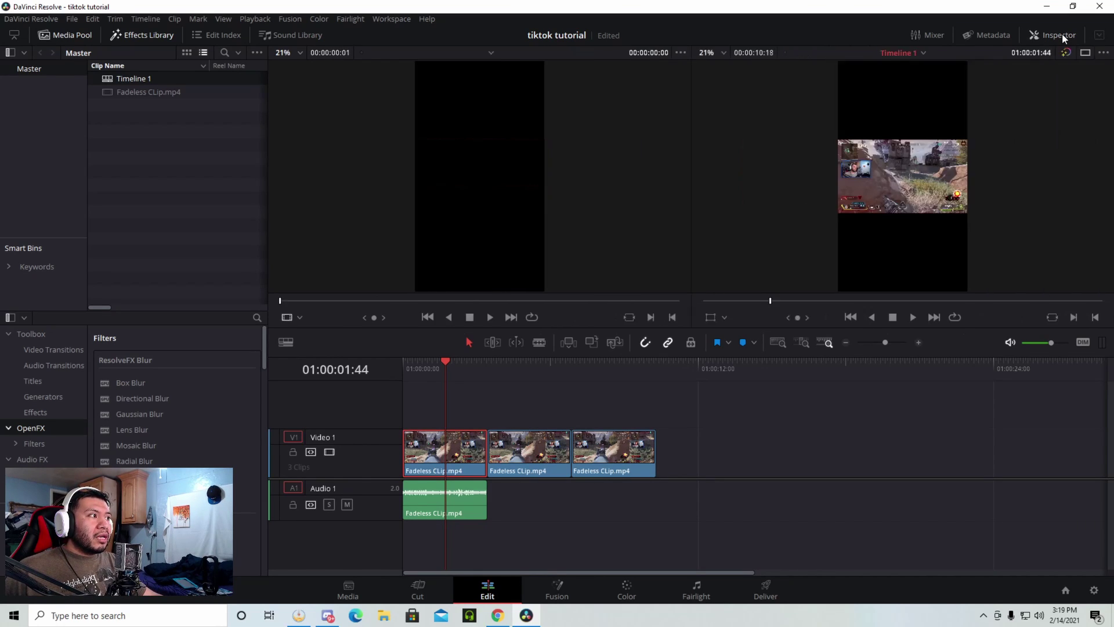
{"action": "left_click", "coordinate": [1062, 33]}
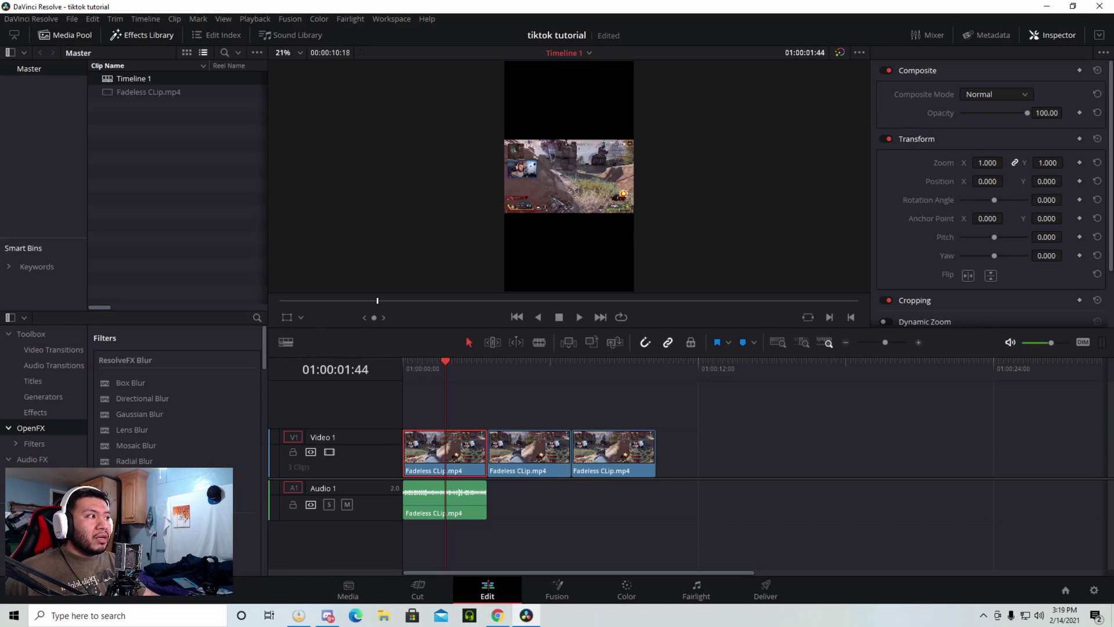
Set the first video clip's zoom to 5.000 so that it fills the vertical frame
{"action": "left_click_drag", "start_coordinate": [992, 162], "coordinate": [1006, 162]}
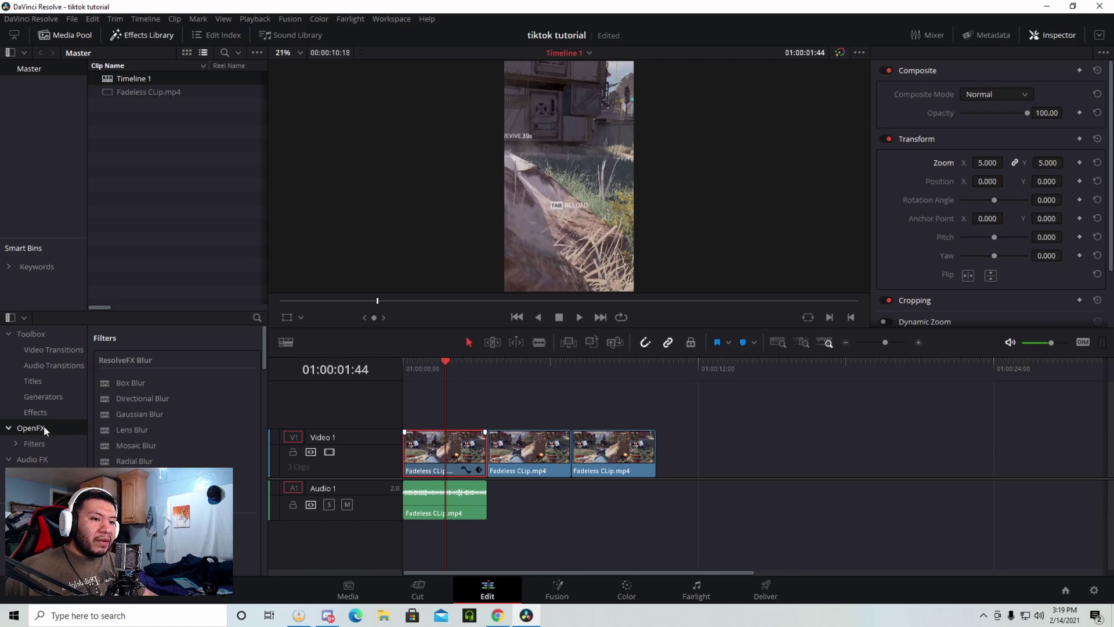
Apply the Gaussian Blur filter to the first Fadeless CLip.mp4 clip on Video 1
{"action": "left_click", "coordinate": [133, 415]}
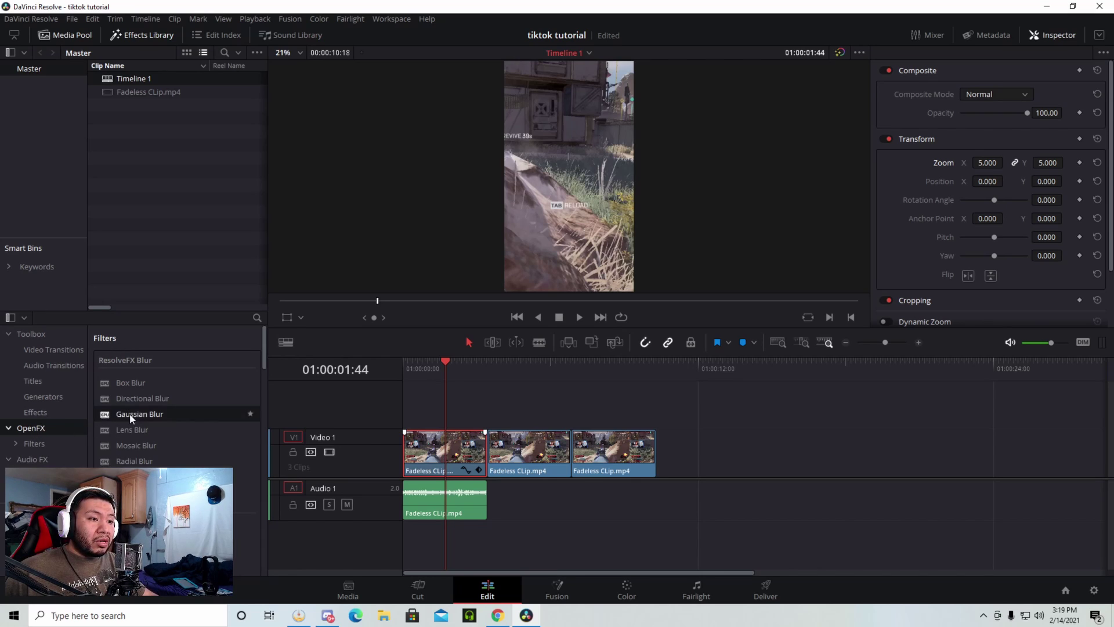
{"action": "left_click_drag", "start_coordinate": [131, 416], "coordinate": [427, 455]}
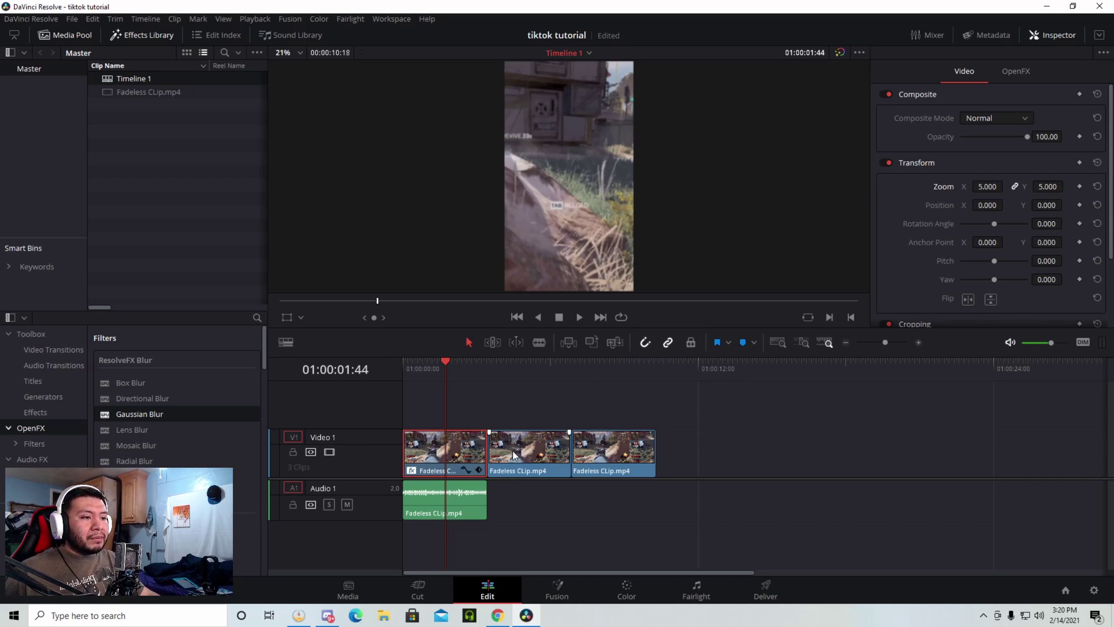
Stack the second clip copy directly above the blurred one on Video 2, with zoom 2.060 and Position Y 33
{"action": "left_click_drag", "start_coordinate": [528, 454], "coordinate": [436, 401]}
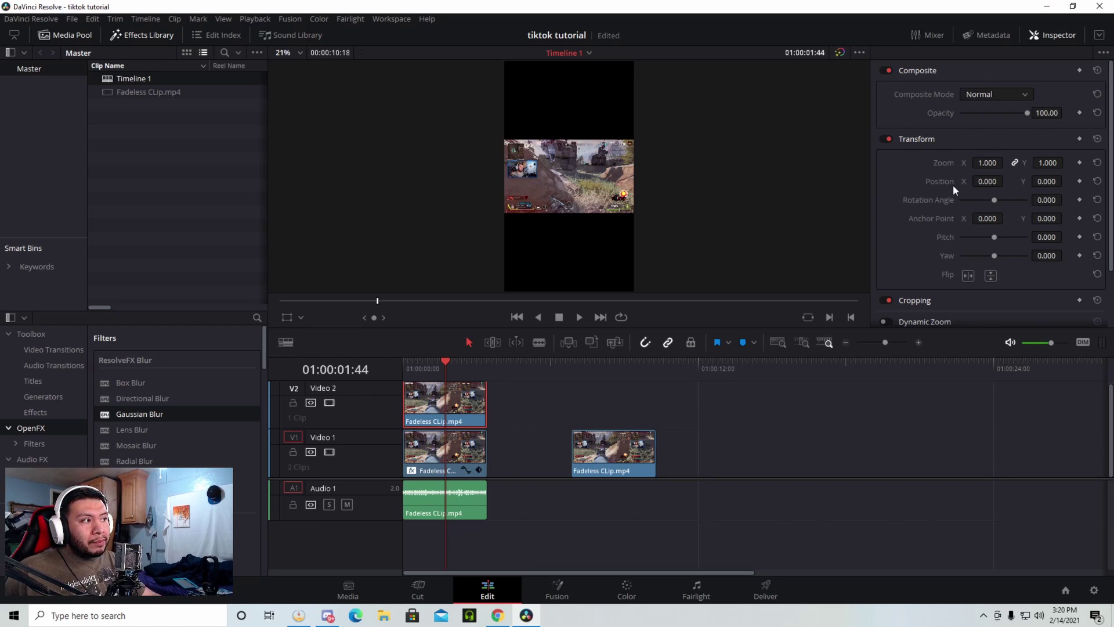
{"action": "left_click_drag", "start_coordinate": [1046, 182], "coordinate": [1053, 182]}
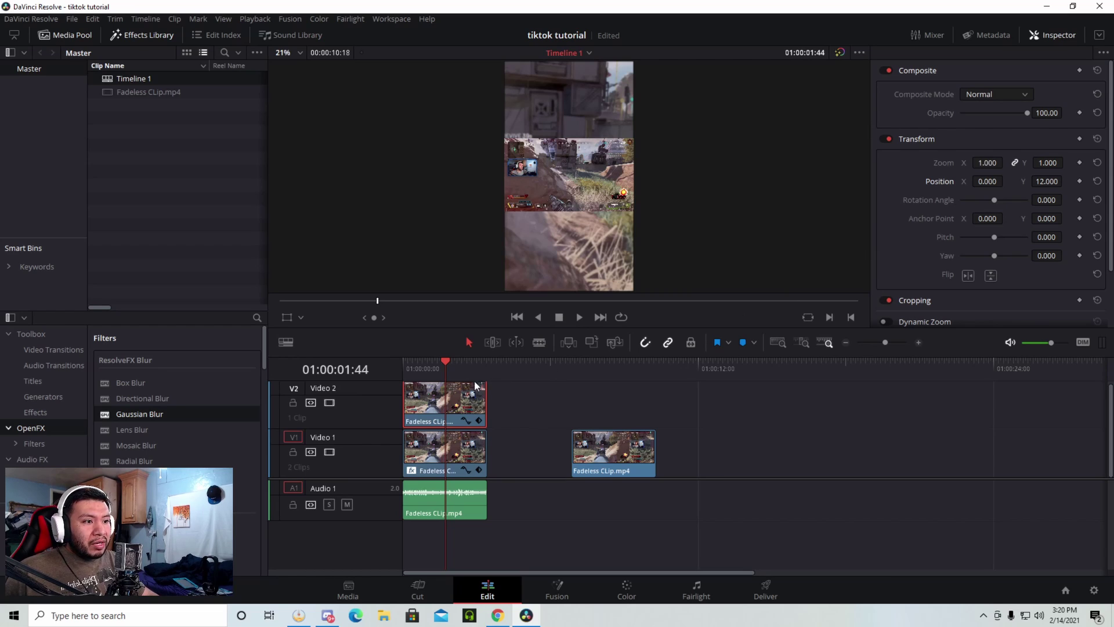
{"action": "left_click_drag", "start_coordinate": [986, 163], "coordinate": [1017, 162]}
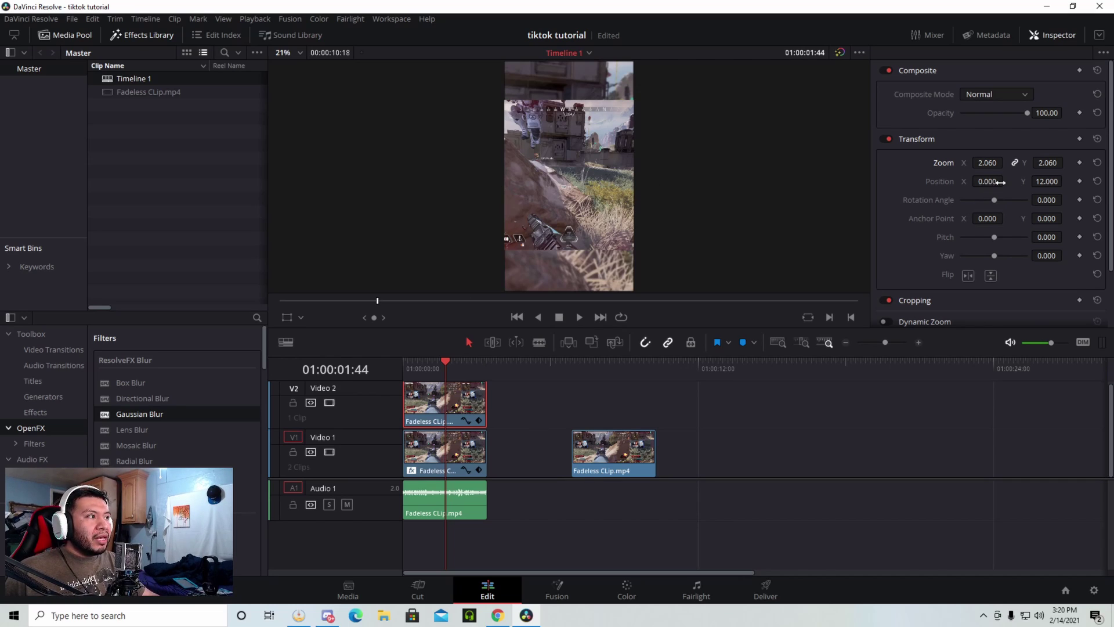
{"action": "left_click_drag", "start_coordinate": [1049, 182], "coordinate": [1063, 181]}
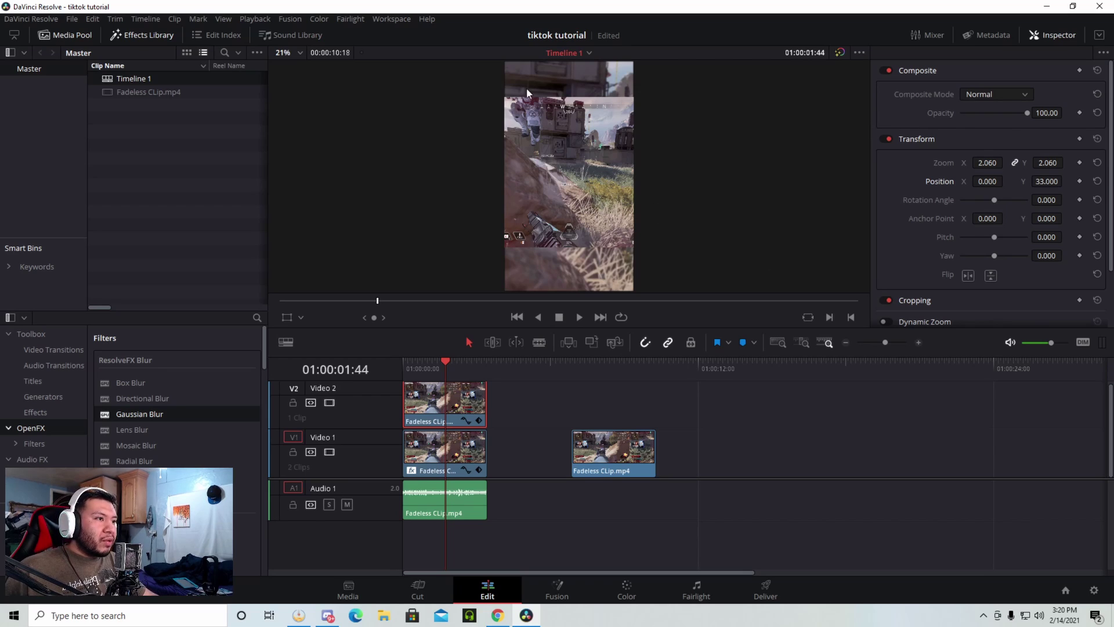
Stack the third clip copy above the others on Video 3 and add a rectangle mask to it in Fusion
{"action": "left_click_drag", "start_coordinate": [615, 456], "coordinate": [430, 398]}
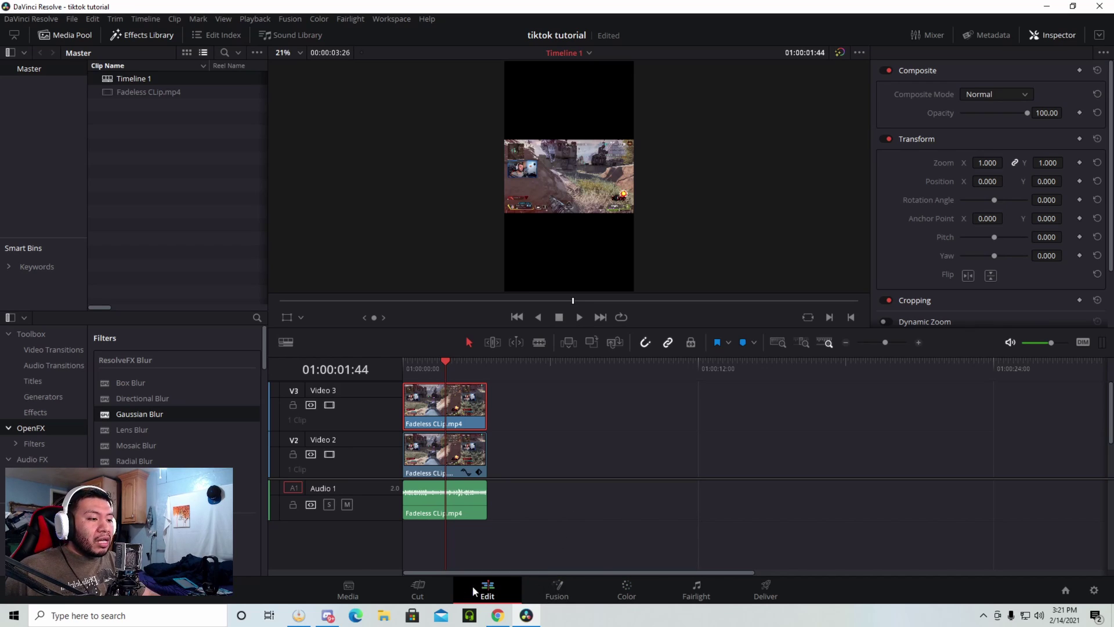
{"action": "left_click", "coordinate": [561, 592]}
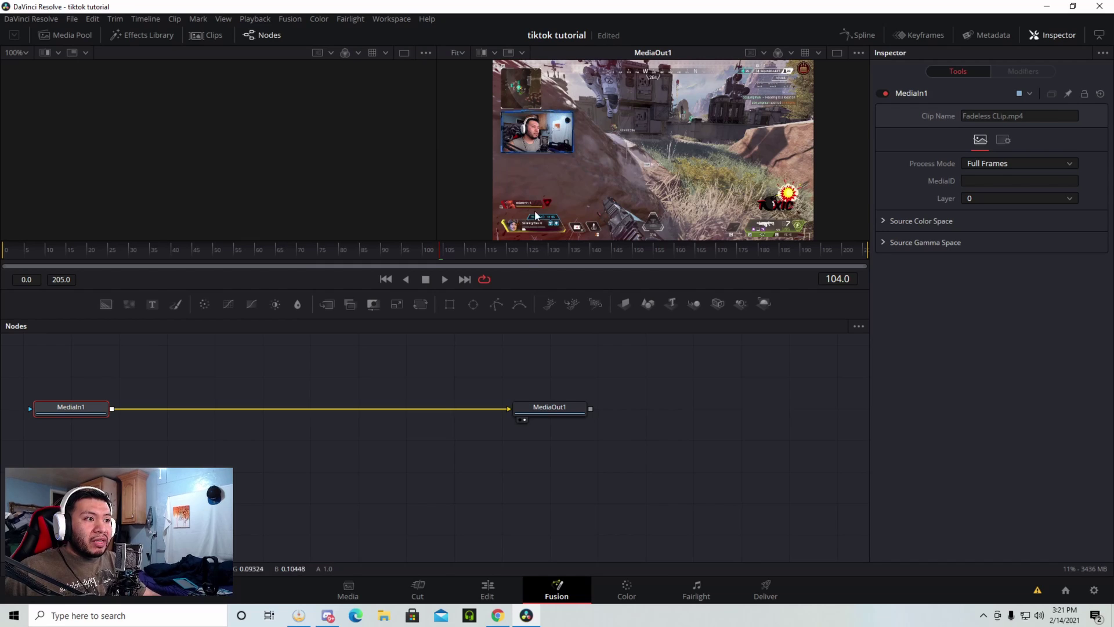
{"action": "left_click", "coordinate": [450, 304]}
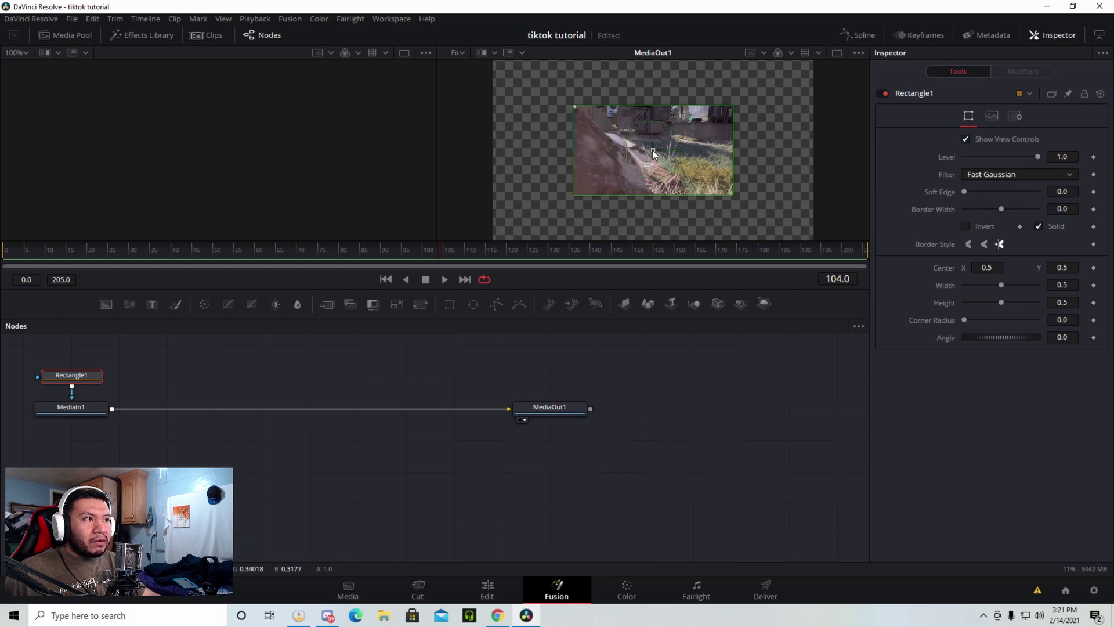
Fit the rectangle mask around the webcam image, with centre X 0.139953, Y 0.597248, width 0.236 and height 0.26
{"action": "left_click_drag", "start_coordinate": [656, 150], "coordinate": [539, 137]}
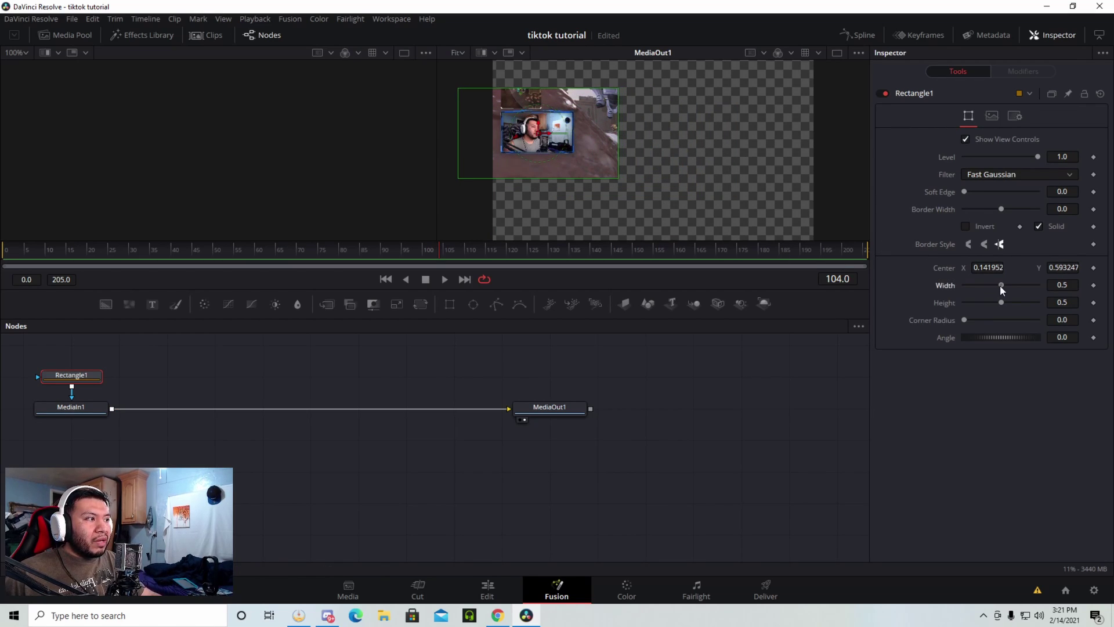
{"action": "left_click_drag", "start_coordinate": [1001, 285], "coordinate": [984, 268]}
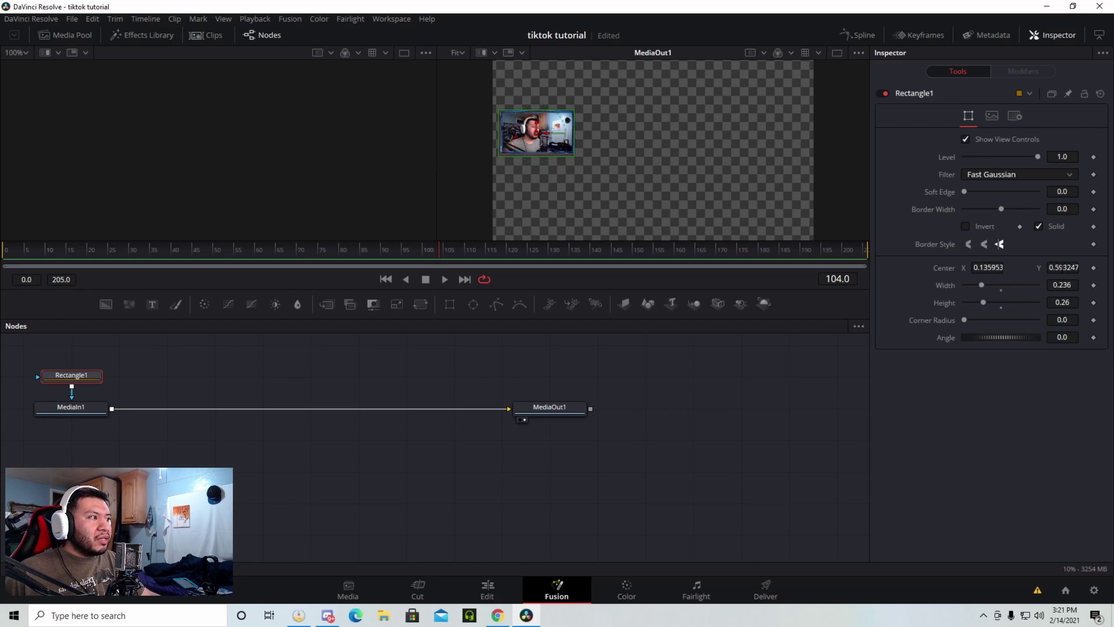
{"action": "left_click_drag", "start_coordinate": [1058, 268], "coordinate": [1065, 267]}
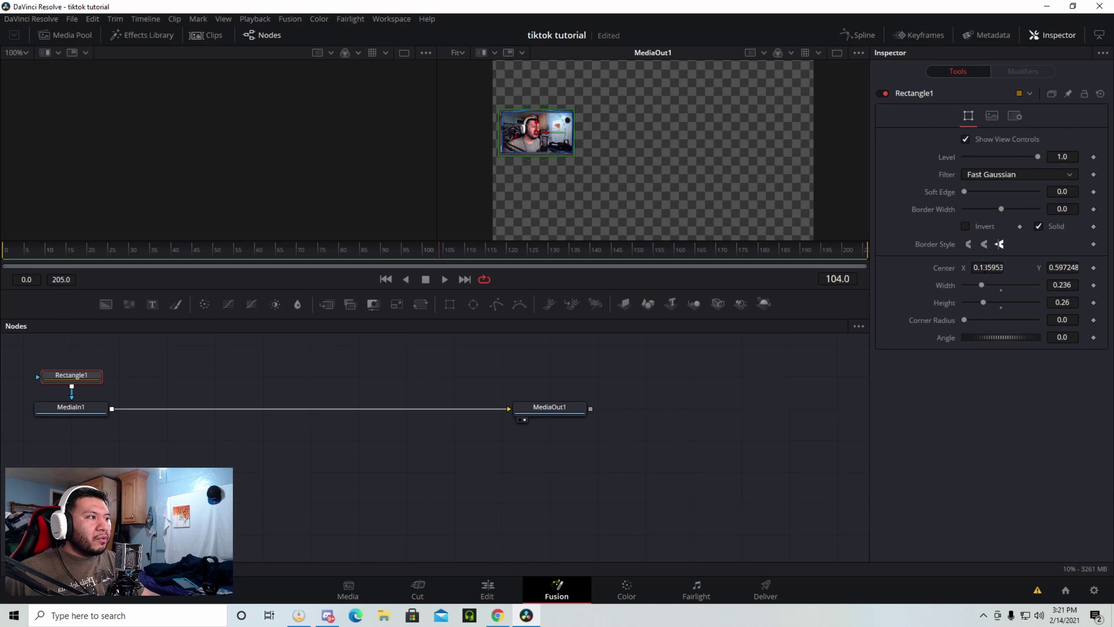
{"action": "left_click_drag", "start_coordinate": [984, 268], "coordinate": [986, 267]}
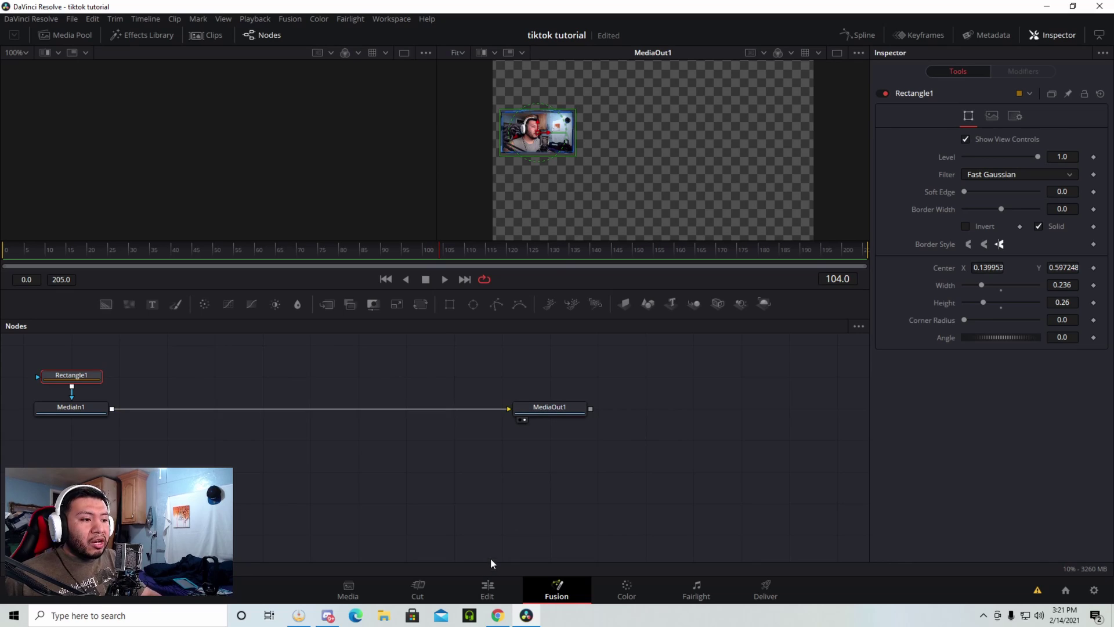
Return to editing the timeline and roughly crop the Video 3 clip to the area around the webcam image
{"action": "left_click", "coordinate": [491, 593]}
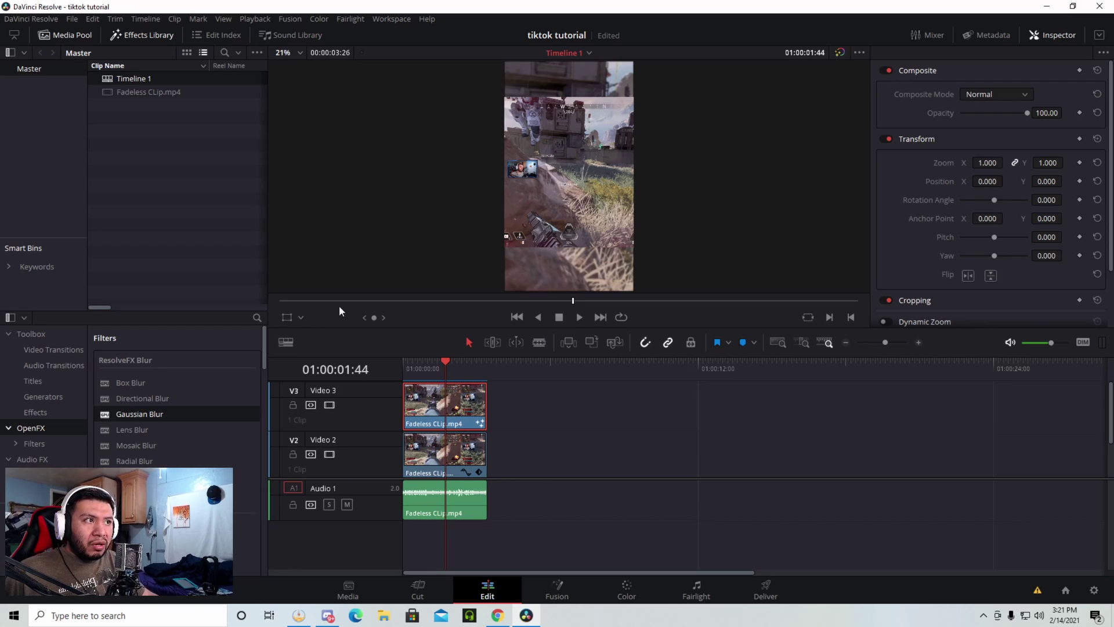
{"action": "left_click", "coordinate": [301, 317]}
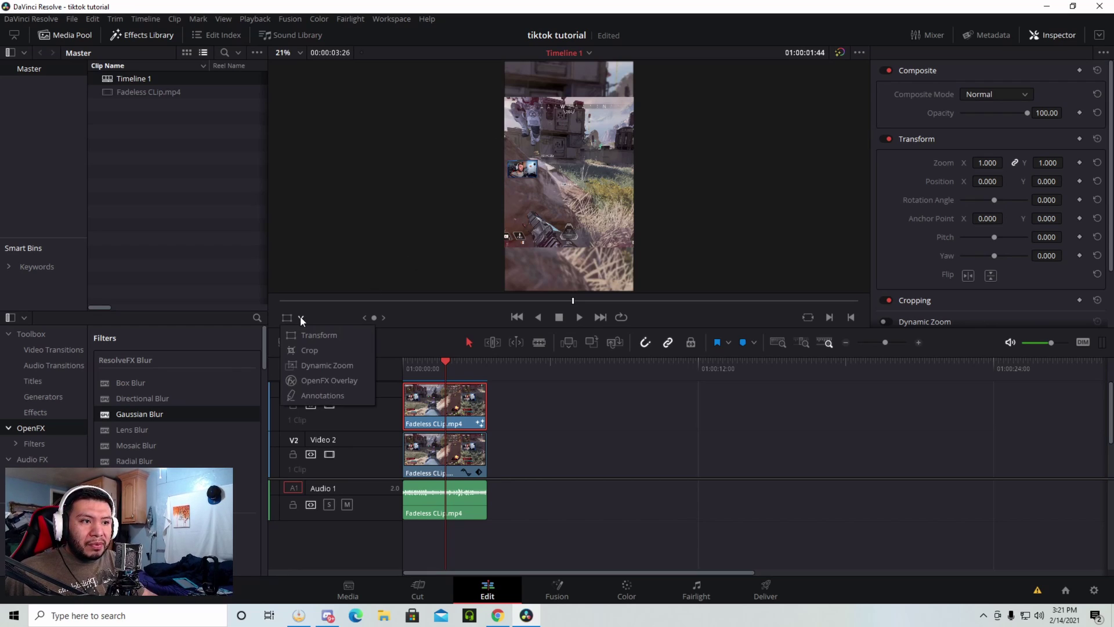
{"action": "left_click", "coordinate": [309, 350]}
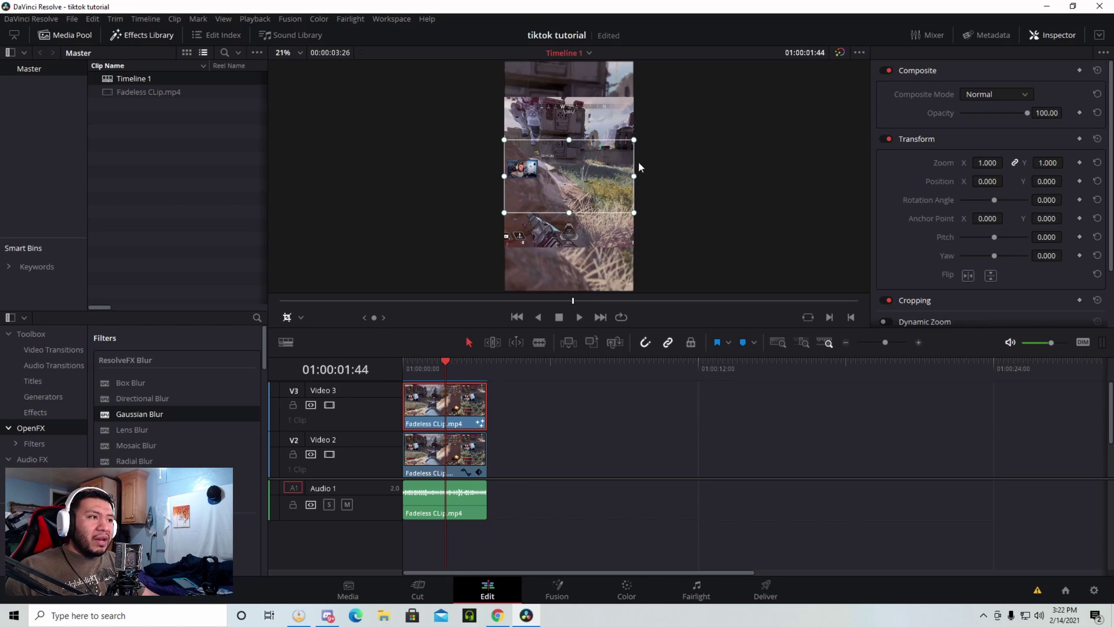
{"action": "left_click_drag", "start_coordinate": [634, 141], "coordinate": [540, 157]}
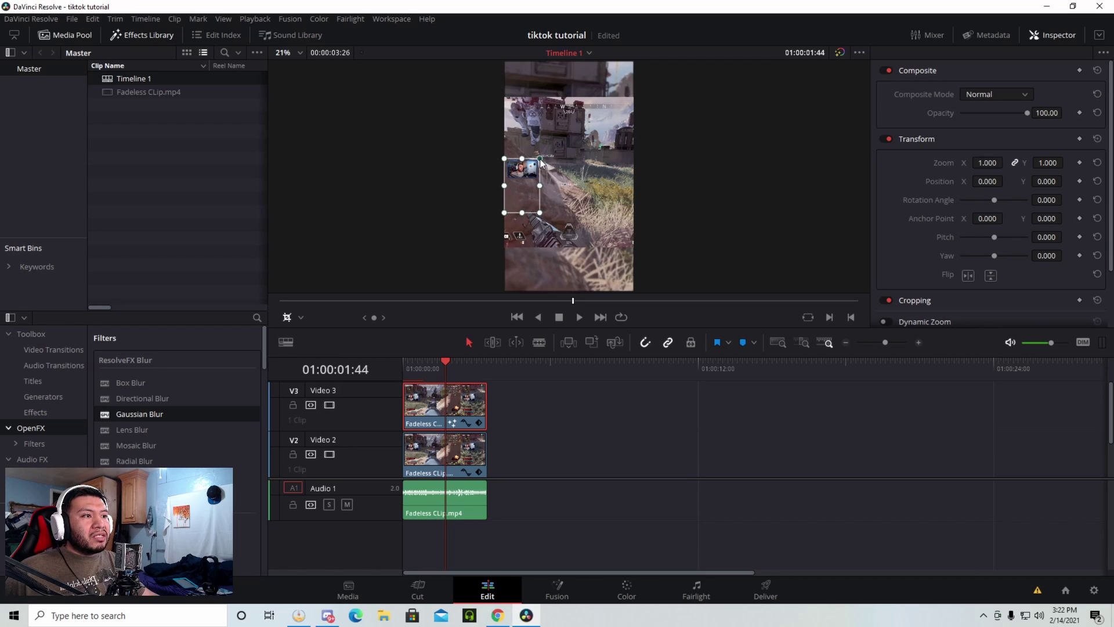
{"action": "left_click_drag", "start_coordinate": [503, 212], "coordinate": [508, 194]}
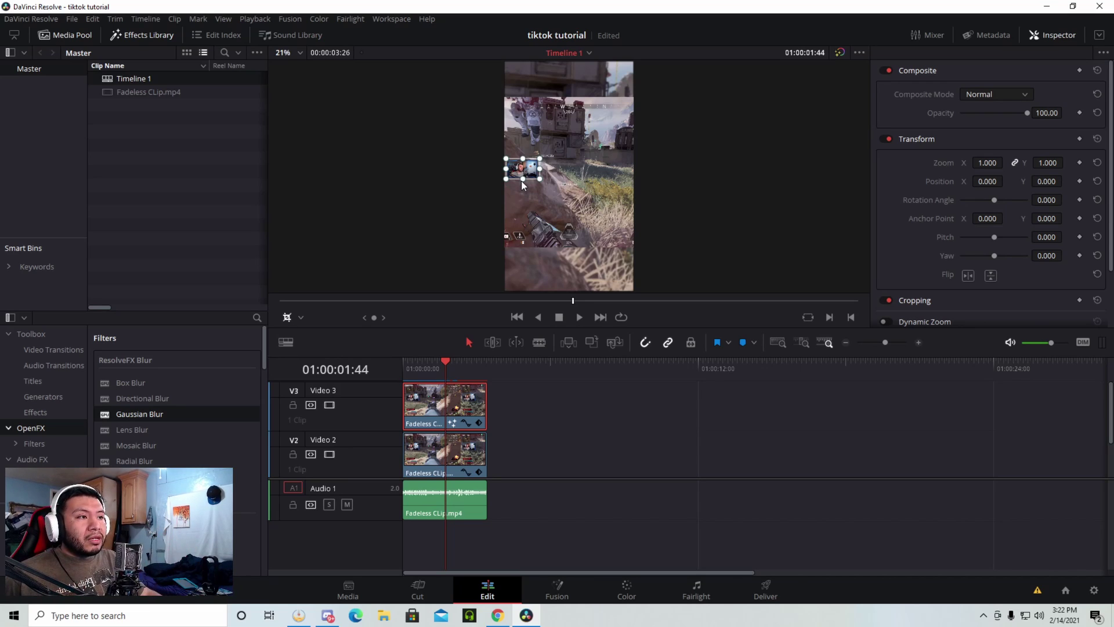
Tighten the crop of the Video 3 clip to the exact edges of the webcam's blue border
{"action": "scroll", "coordinate": [521, 180], "scroll_direction": "up", "scroll_amount": 5}
{"action": "scroll", "coordinate": [518, 170], "scroll_direction": "up", "scroll_amount": 2}
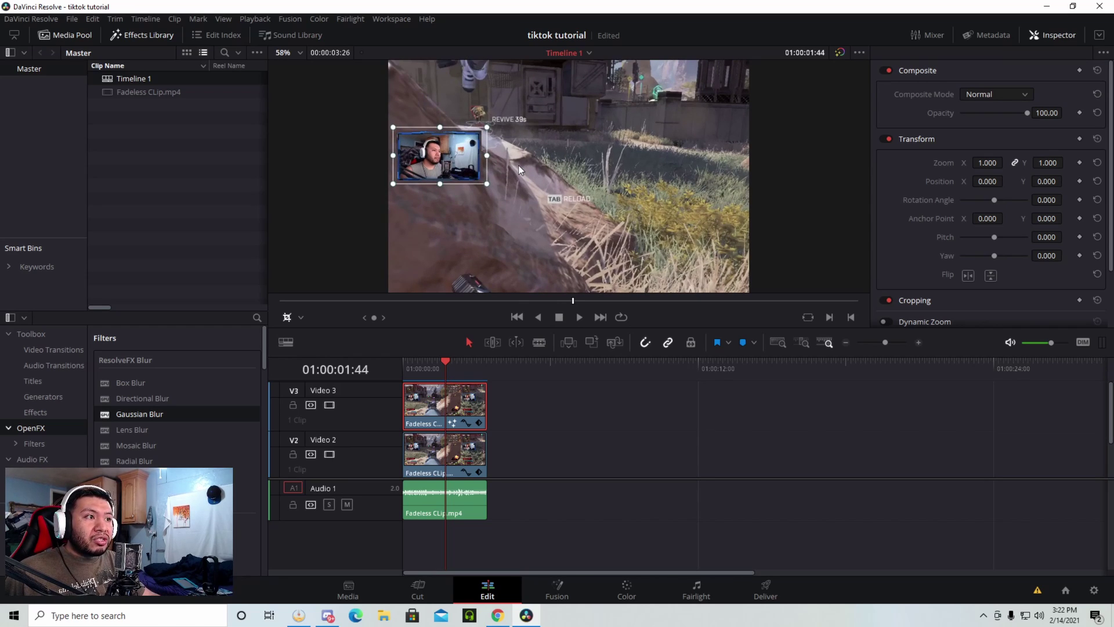
{"action": "scroll", "coordinate": [518, 168], "scroll_direction": "left", "scroll_amount": 3}
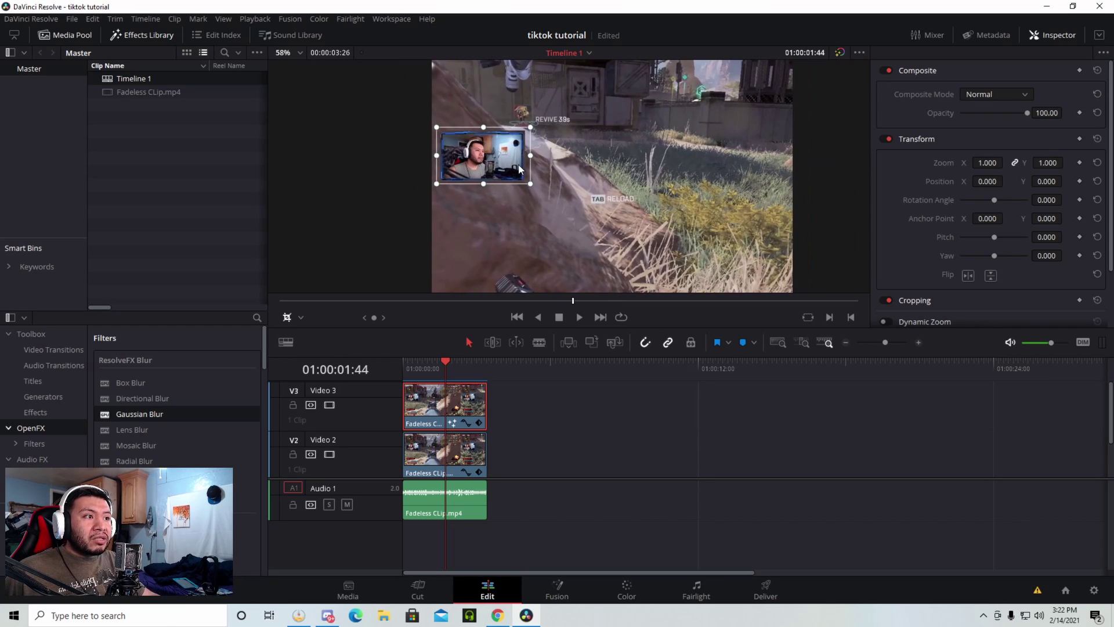
{"action": "scroll", "coordinate": [519, 169], "scroll_direction": "left", "scroll_amount": 4}
{"action": "scroll", "coordinate": [519, 170], "scroll_direction": "up", "scroll_amount": 3}
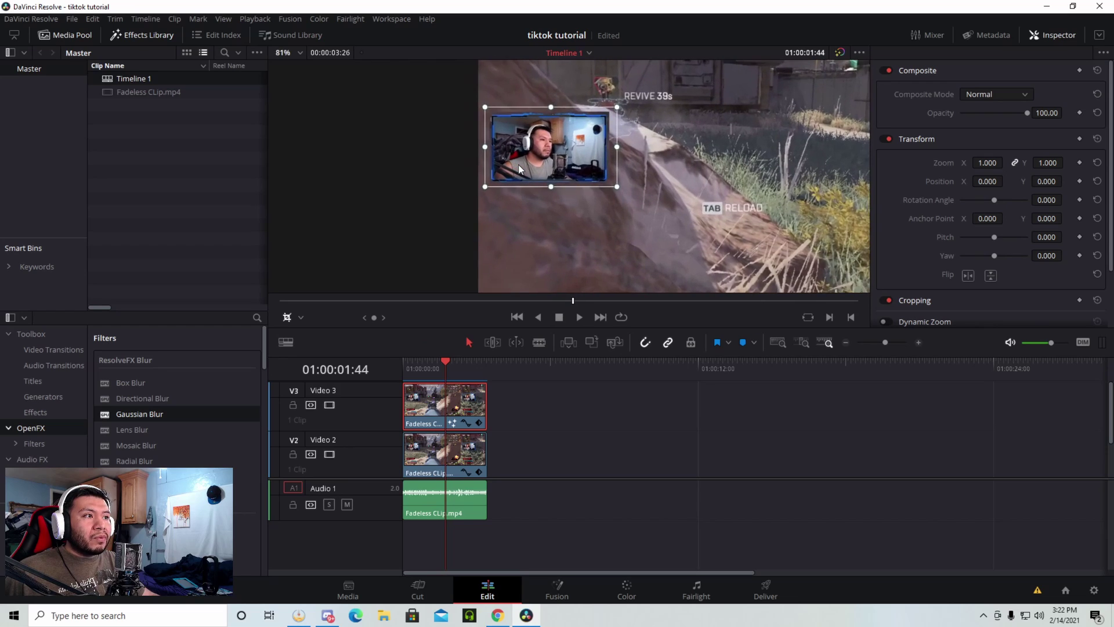
{"action": "scroll", "coordinate": [519, 169], "scroll_direction": "up", "scroll_amount": 3}
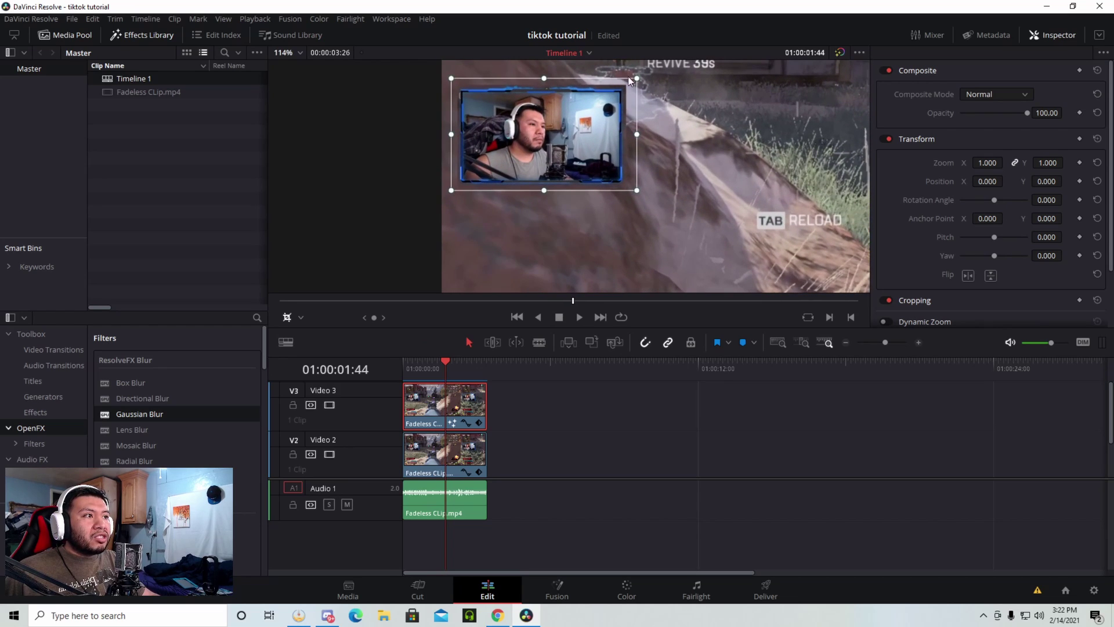
{"action": "left_click_drag", "start_coordinate": [637, 78], "coordinate": [623, 88]}
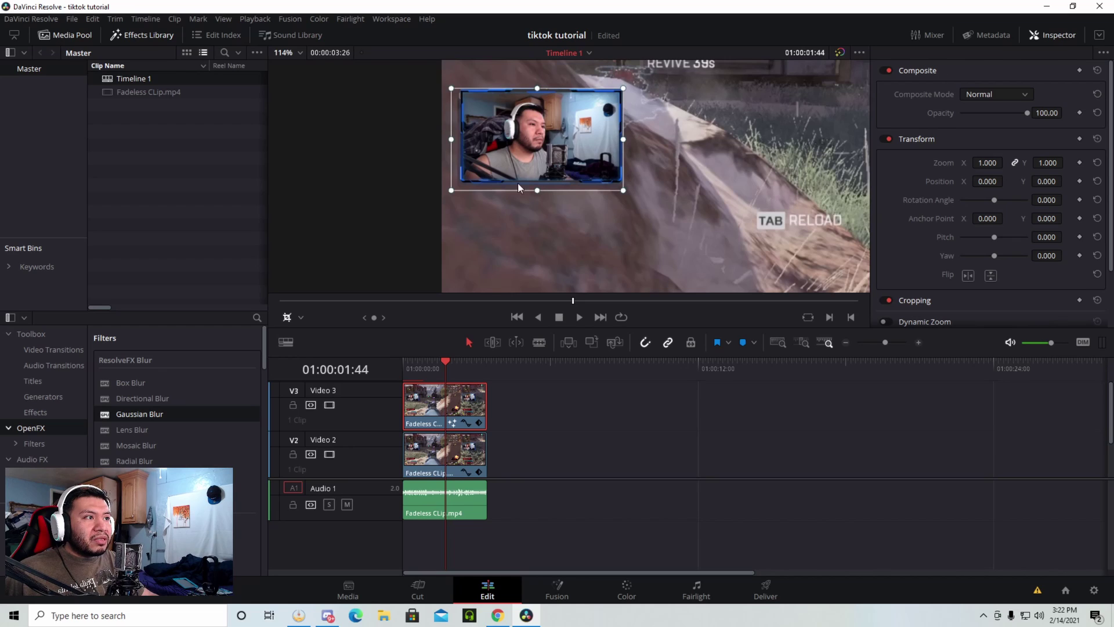
{"action": "left_click_drag", "start_coordinate": [448, 191], "coordinate": [461, 183]}
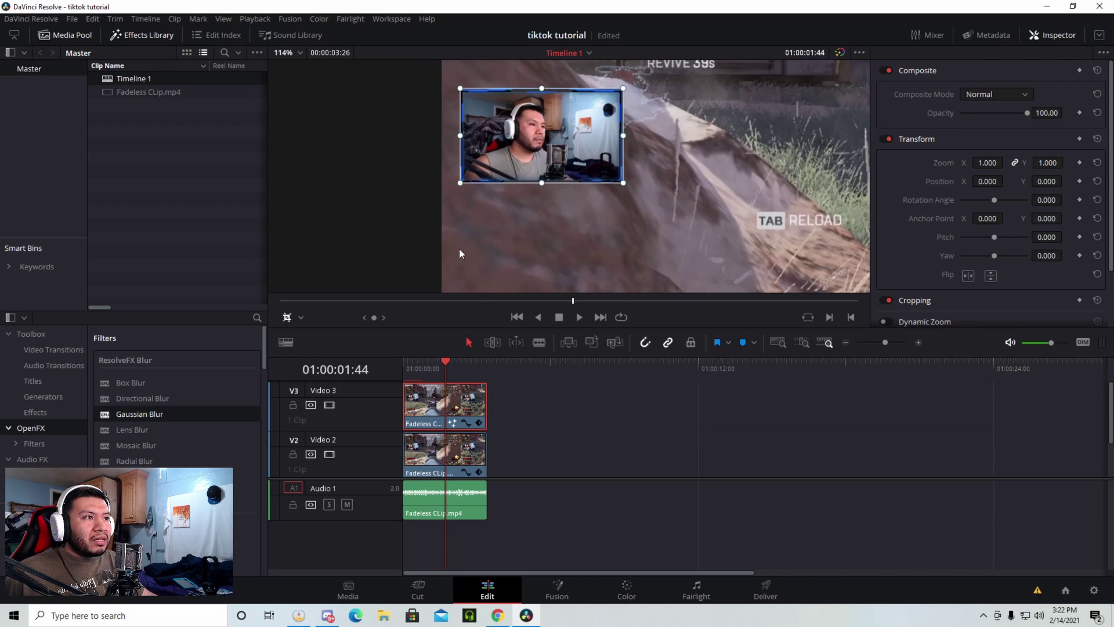
Transform the cropped webcam clip to zoom 2.079 and move it near the top of the vertical frame, about X 764, Y 619
{"action": "scroll", "coordinate": [583, 229], "scroll_direction": "down", "scroll_amount": 8}
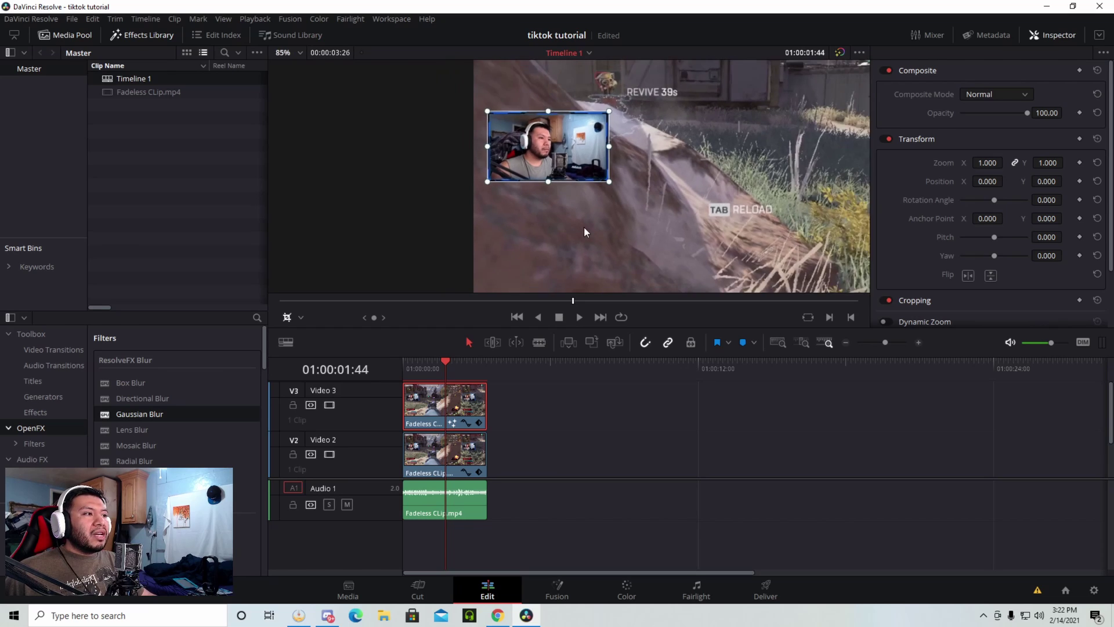
{"action": "scroll", "coordinate": [588, 227], "scroll_direction": "up", "scroll_amount": 2}
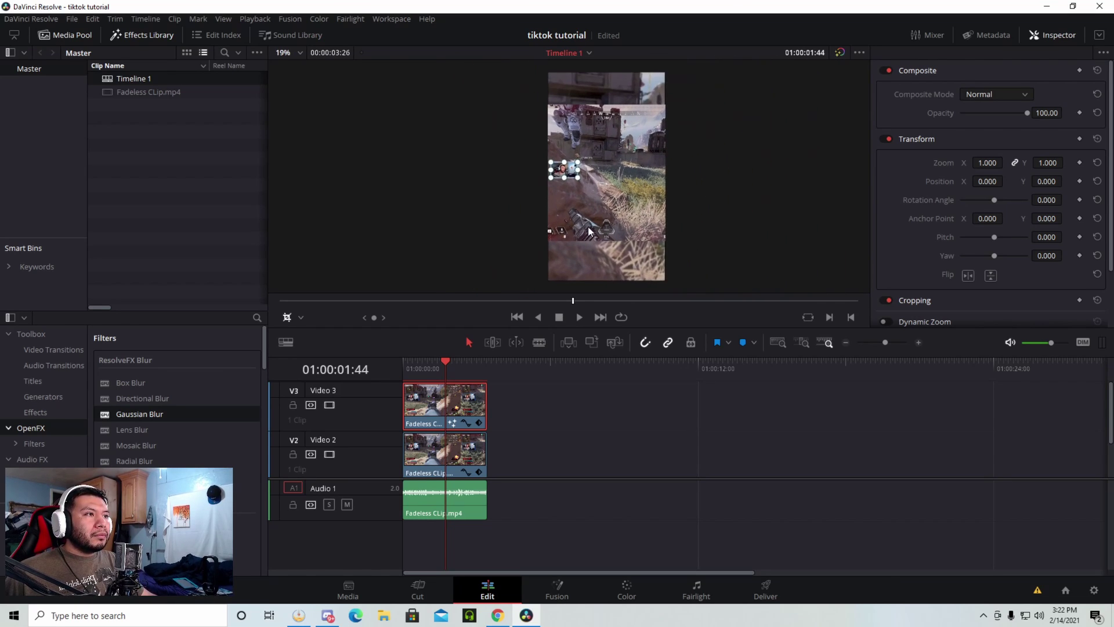
{"action": "left_click", "coordinate": [301, 317]}
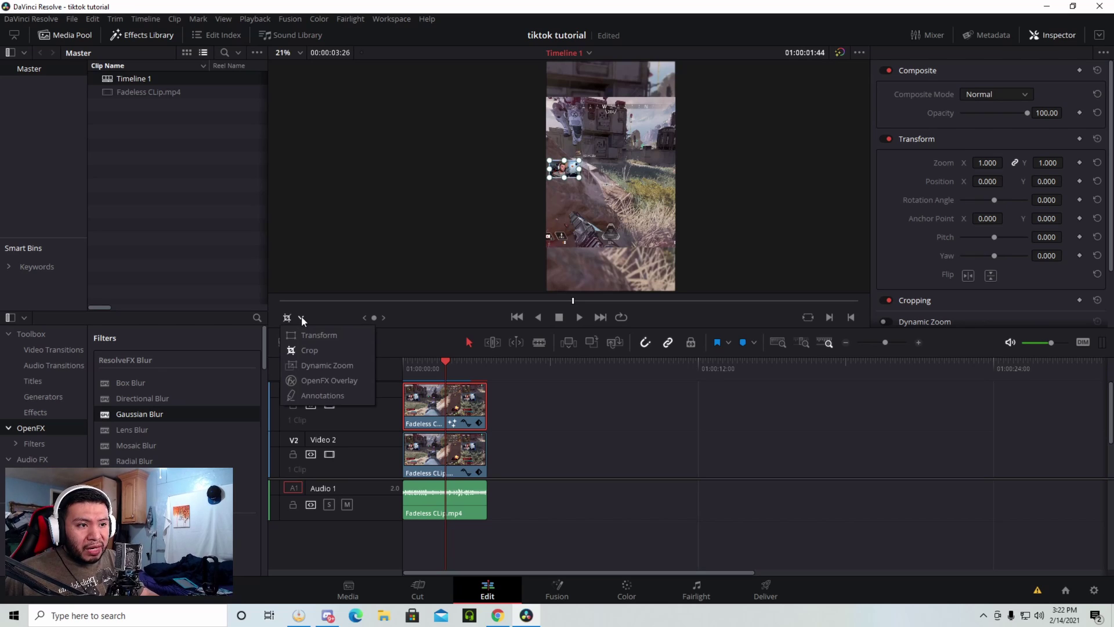
{"action": "left_click", "coordinate": [312, 335]}
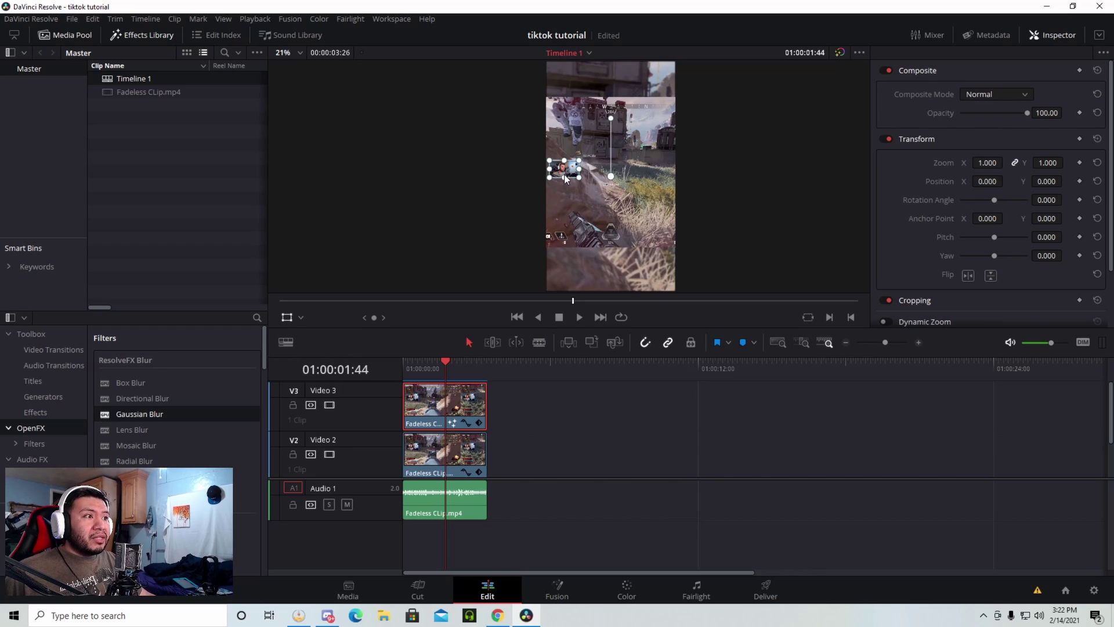
{"action": "left_click_drag", "start_coordinate": [567, 176], "coordinate": [609, 93]}
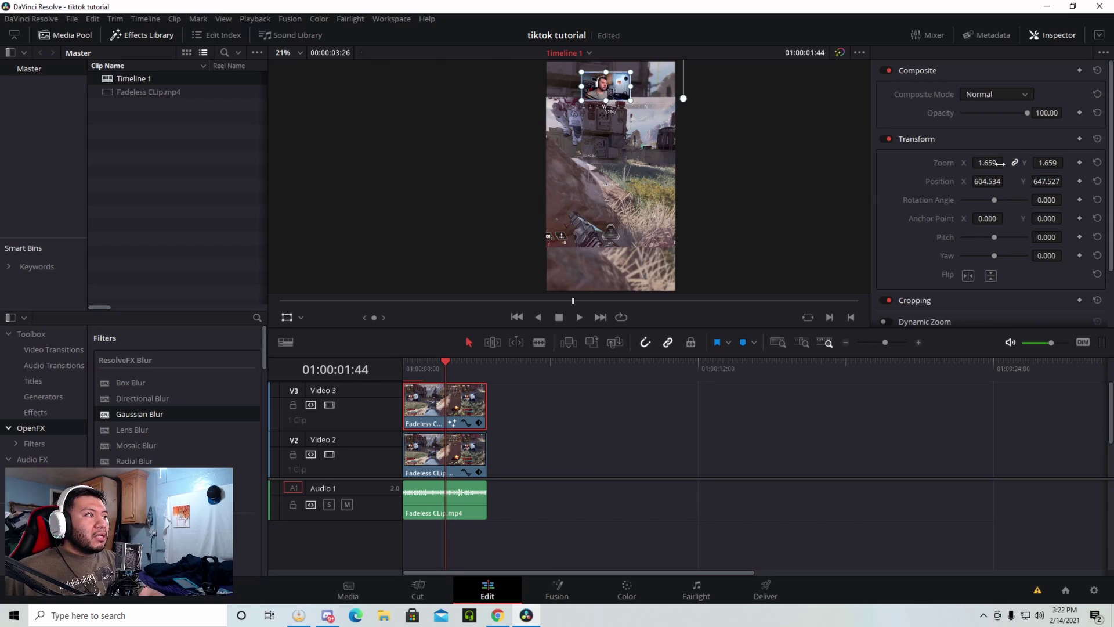
{"action": "left_click_drag", "start_coordinate": [985, 158], "coordinate": [1019, 162]}
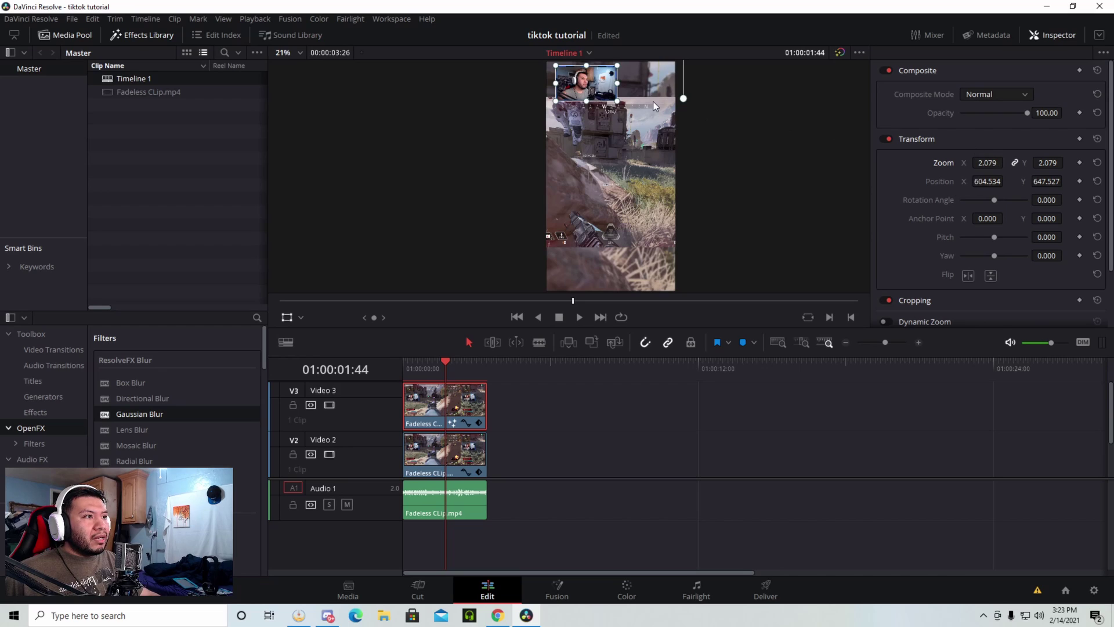
{"action": "left_click_drag", "start_coordinate": [598, 87], "coordinate": [619, 89]}
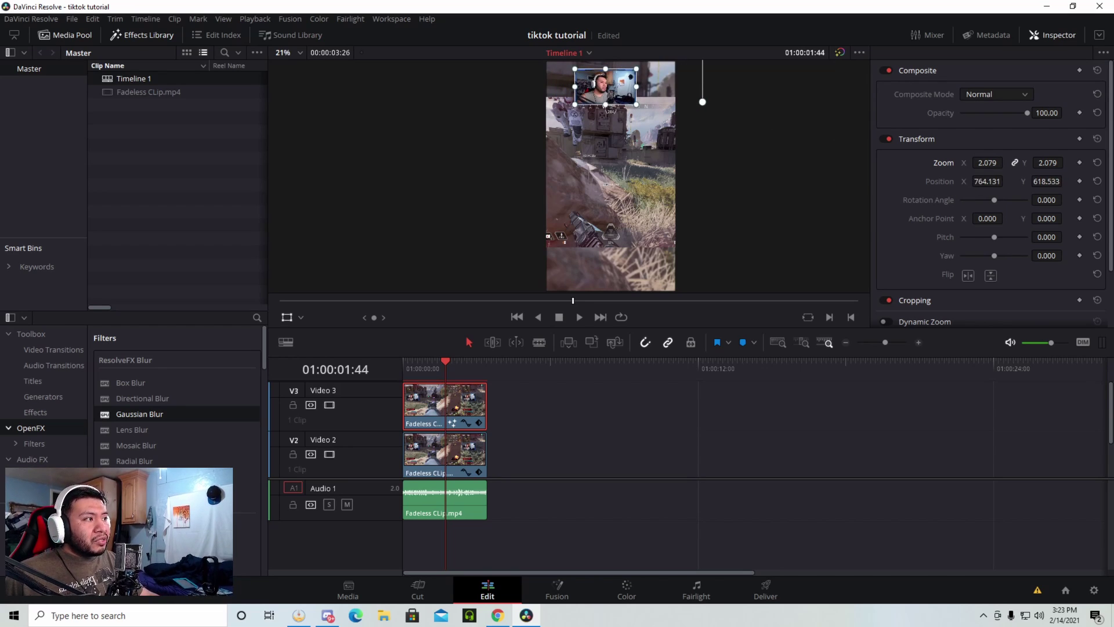
Set the webcam clip's position to X 900 and Y 600
{"action": "left_click", "coordinate": [987, 182]}
{"action": "type", "text": "900"}
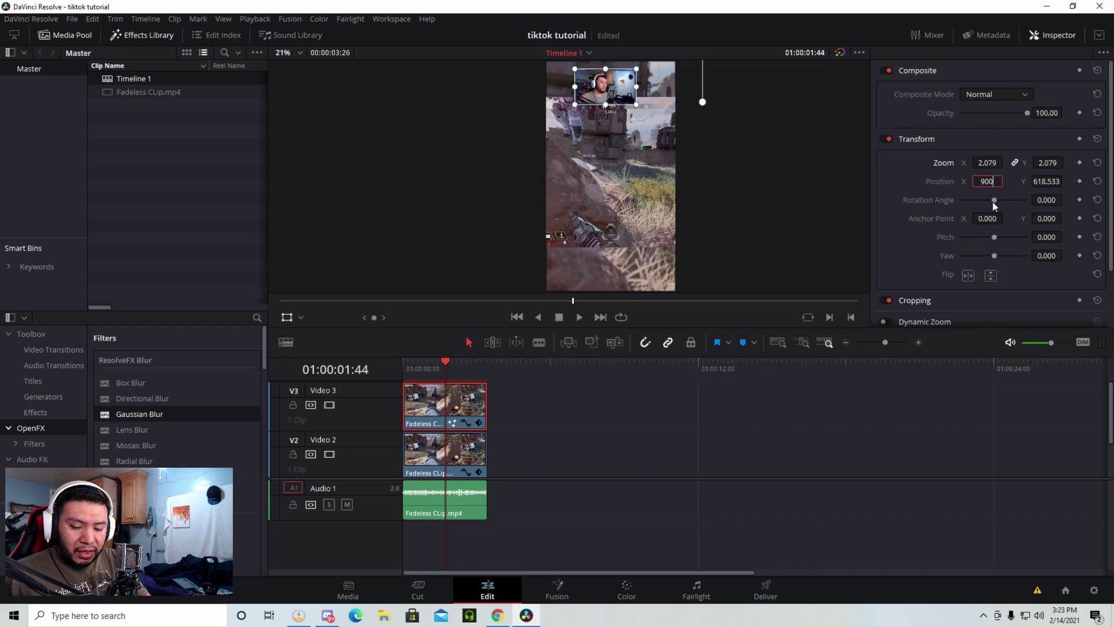
{"action": "key", "text": "Return"}
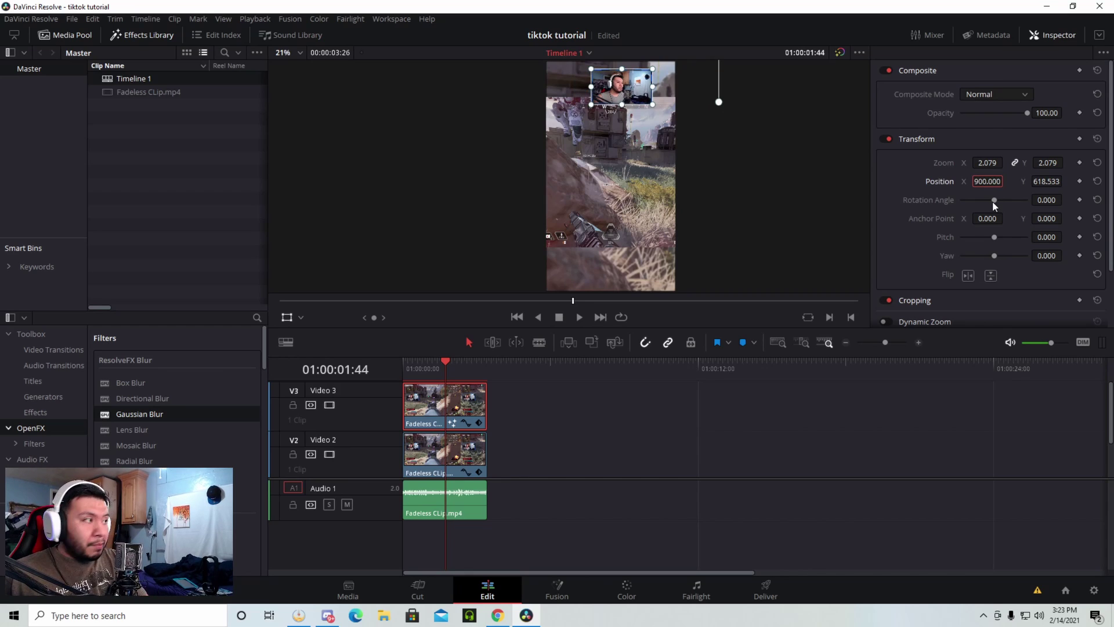
{"action": "key", "text": "Tab"}
{"action": "type", "text": "600"}
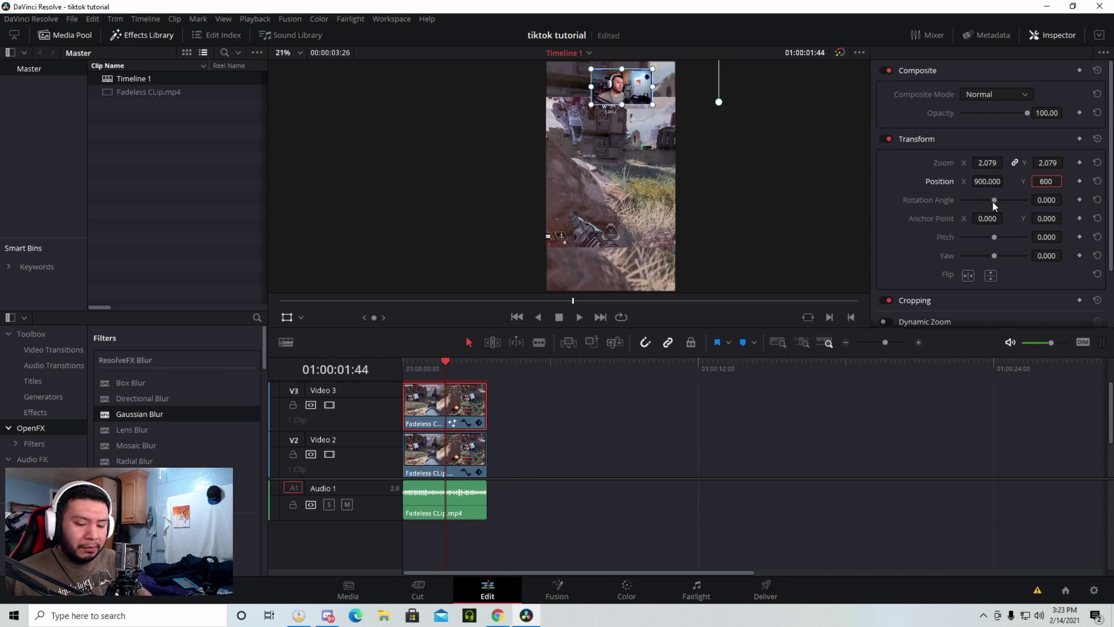
{"action": "key", "text": "Return"}
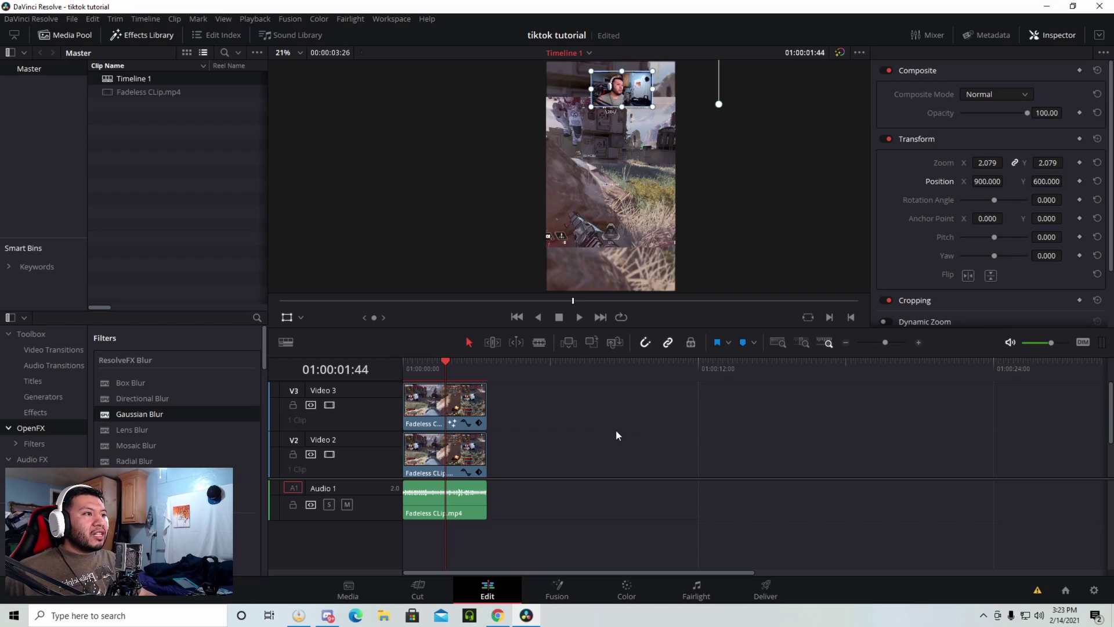
Enlarge the webcam clip to a zoom of 2.279
{"action": "left_click", "coordinate": [527, 463]}
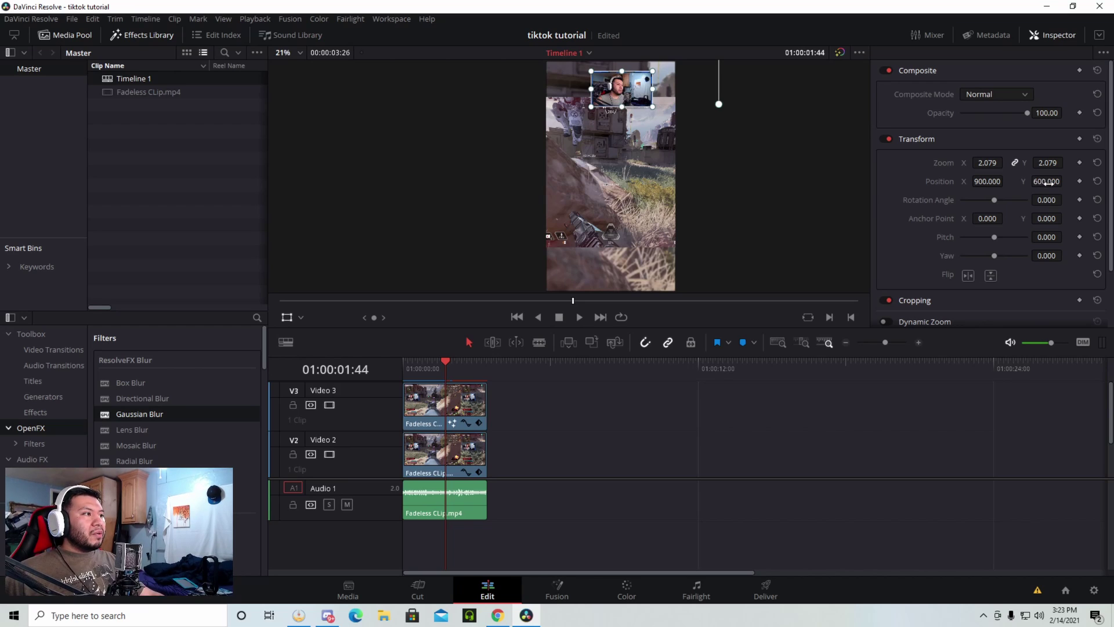
{"action": "left_click_drag", "start_coordinate": [986, 163], "coordinate": [1020, 162]}
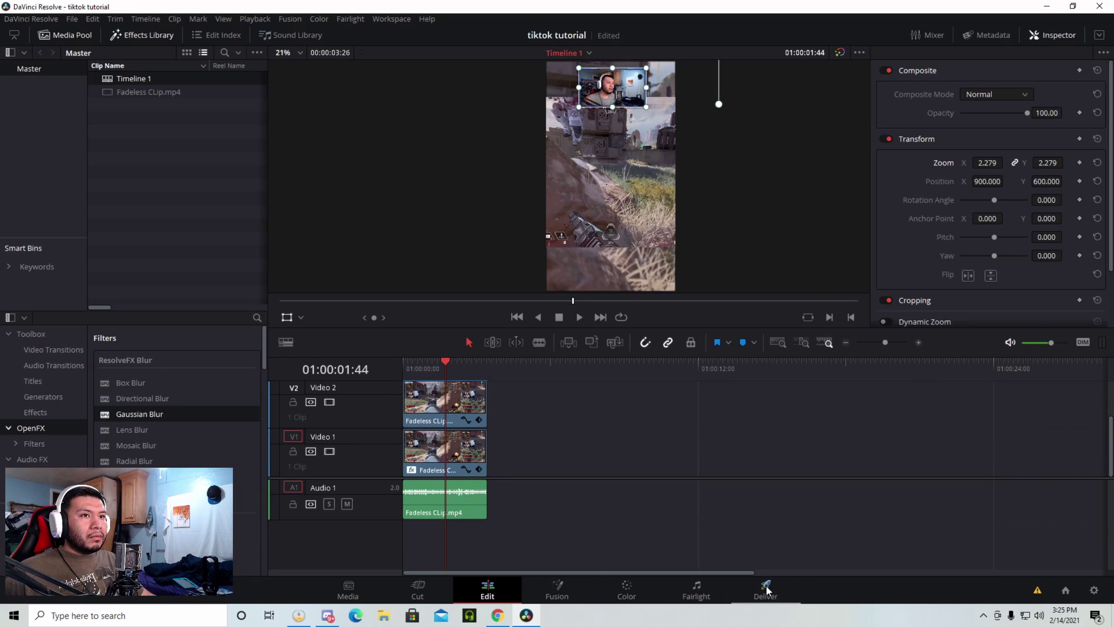
Go to the render settings for the timeline and name the output file TikTok Tutorial
{"action": "left_click", "coordinate": [765, 590]}
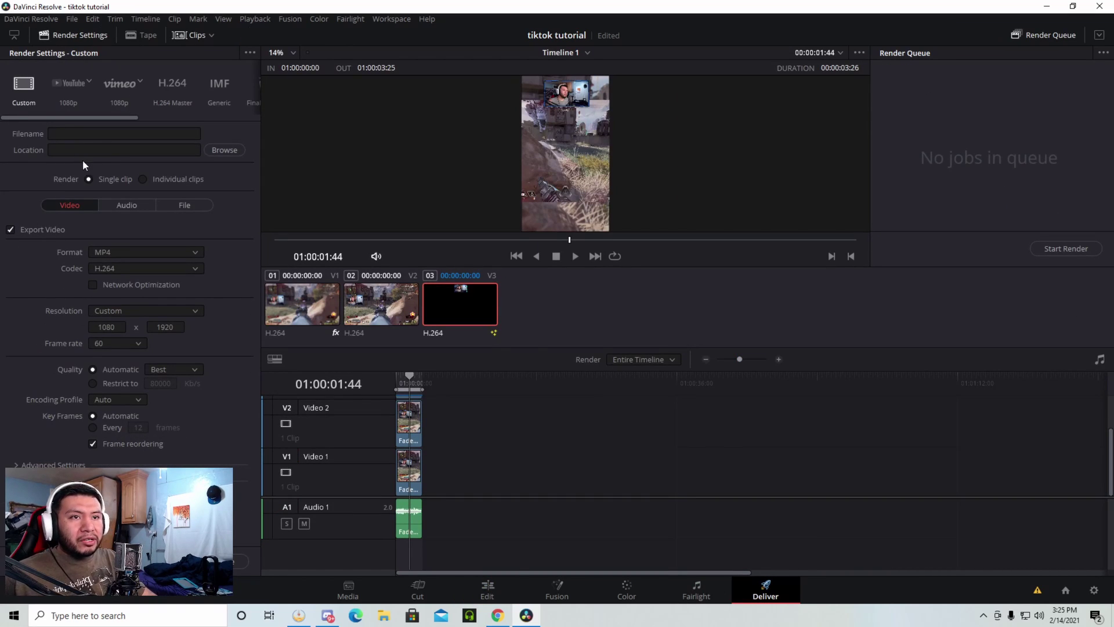
{"action": "left_click", "coordinate": [77, 134]}
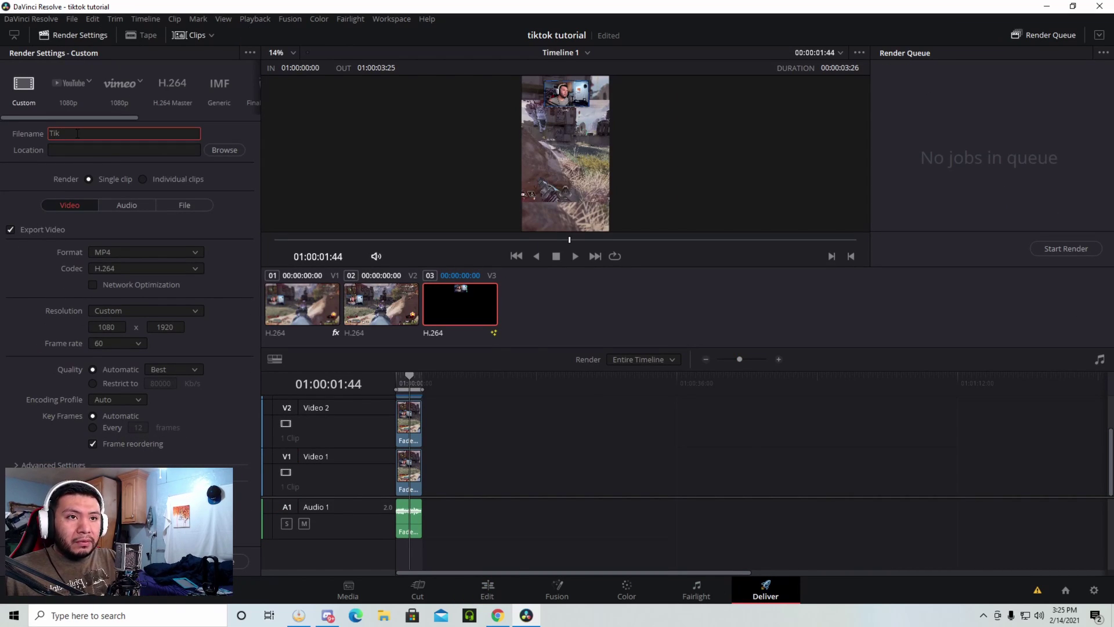
{"action": "type", "text": "Tuto"}
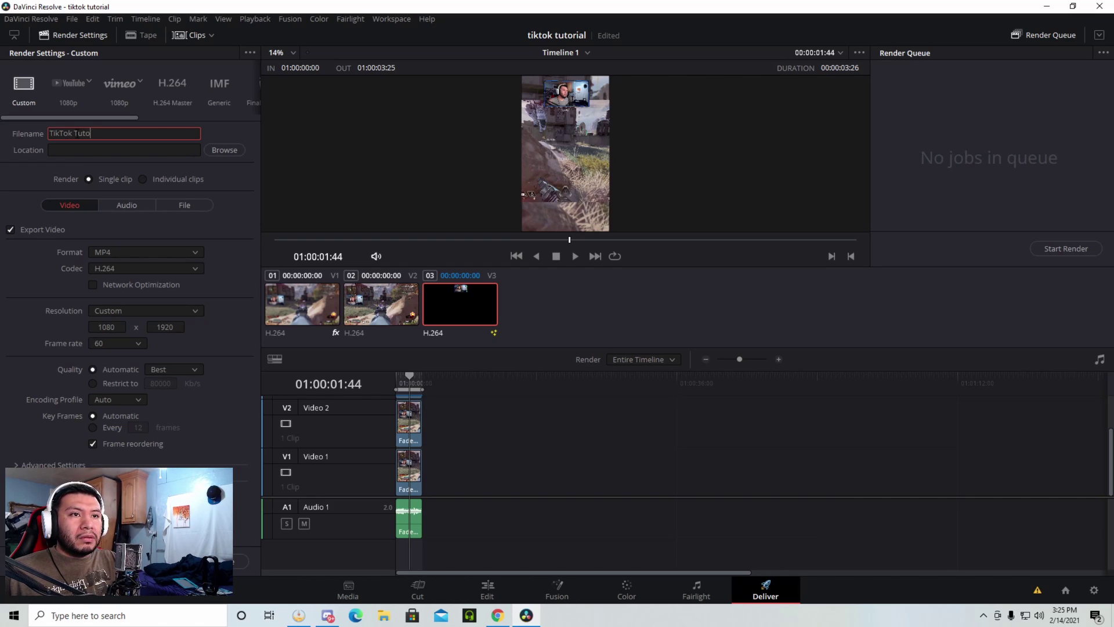
{"action": "type", "text": "ria"}
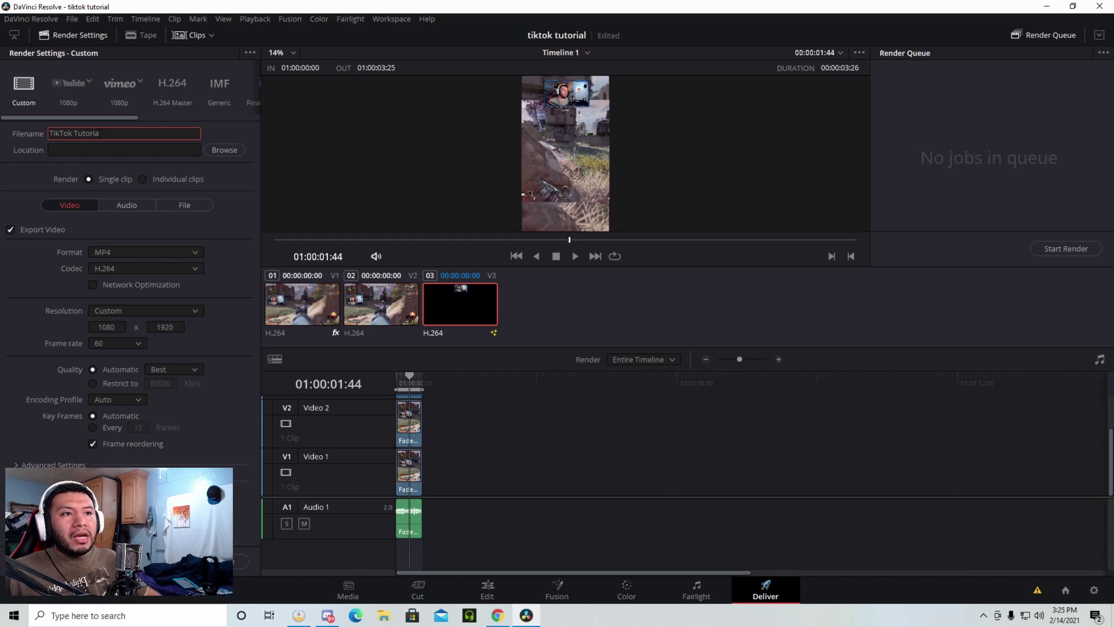
{"action": "type", "text": "l"}
Set the render's save location to the root of the Recordings (E:) drive
{"action": "left_click", "coordinate": [224, 150]}
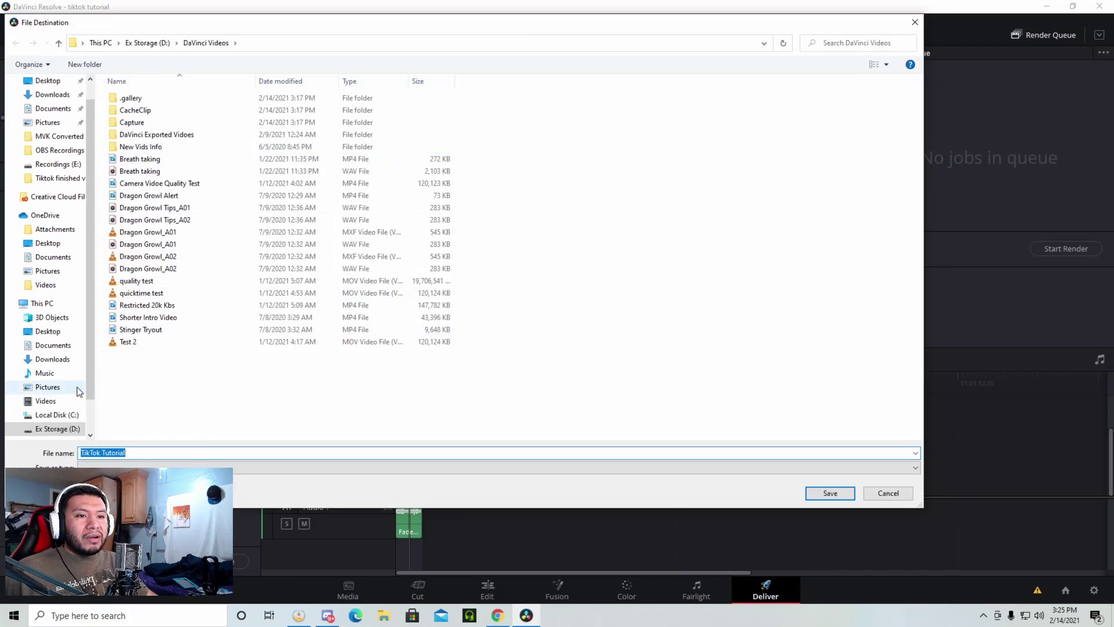
{"action": "scroll", "coordinate": [80, 390], "scroll_direction": "down", "scroll_amount": 1}
{"action": "left_click", "coordinate": [57, 414]}
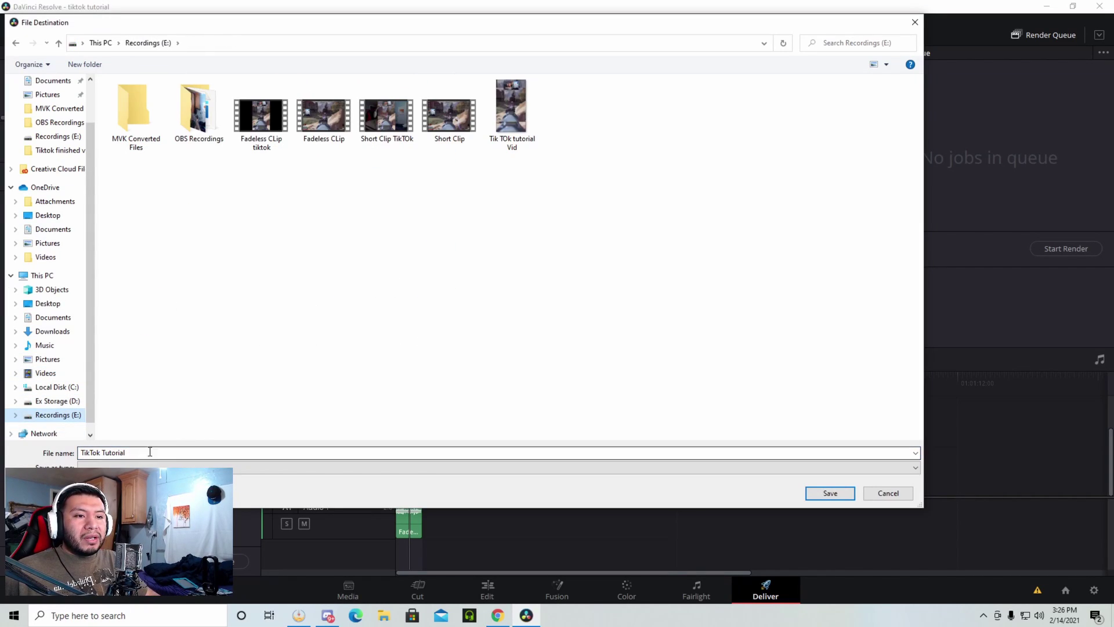
{"action": "left_click", "coordinate": [829, 492]}
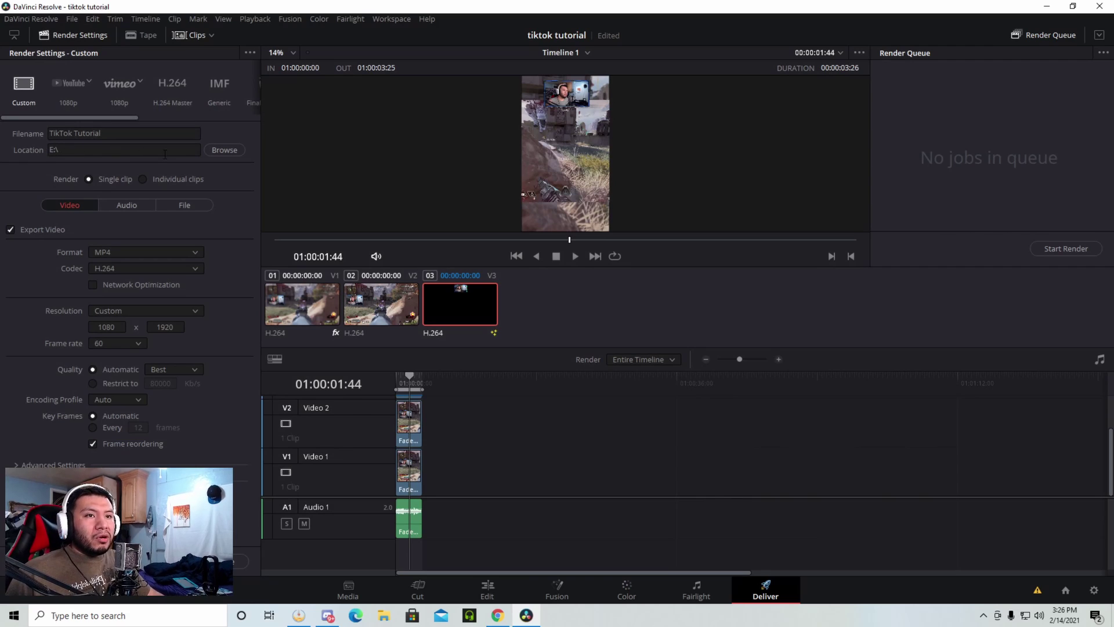
Add the timeline to the render queue in MP4 format and render the job
{"action": "left_click", "coordinate": [129, 250]}
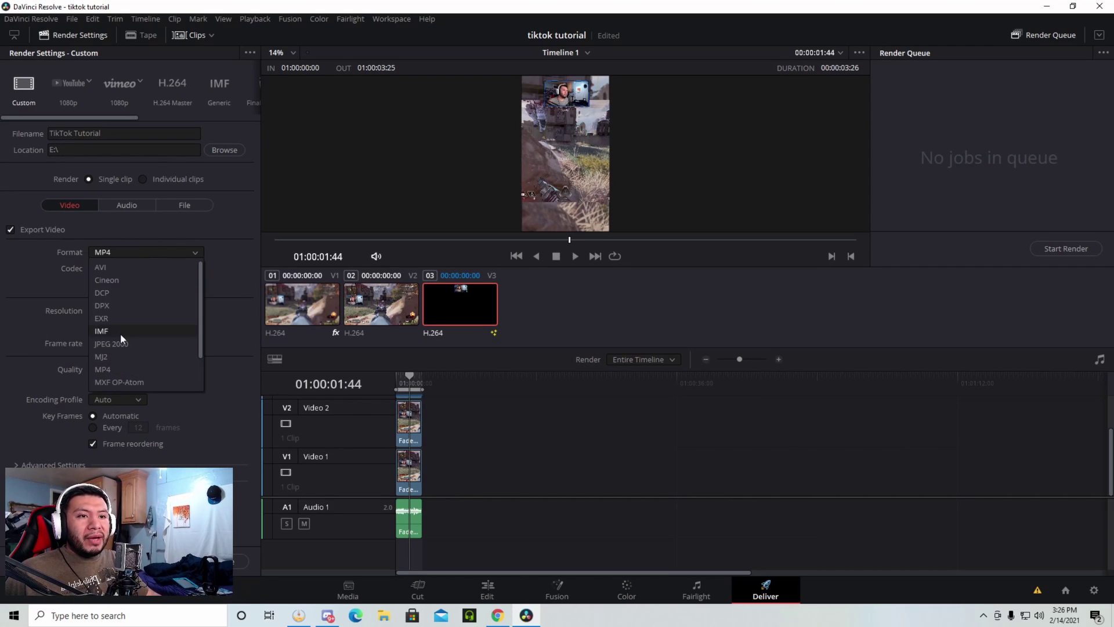
{"action": "left_click", "coordinate": [113, 369]}
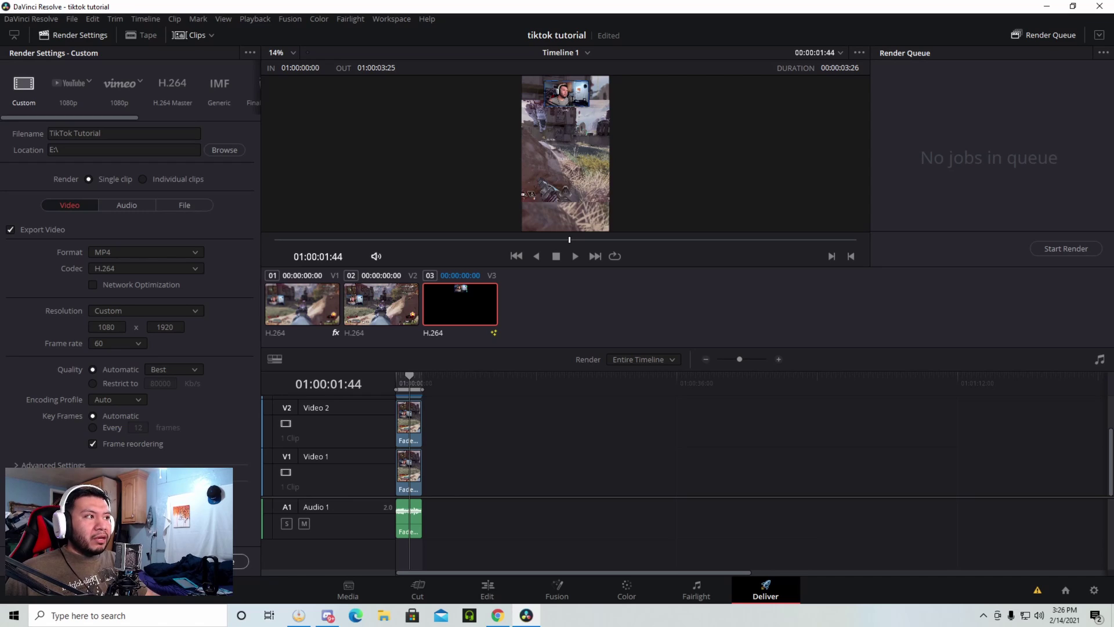
{"action": "left_click", "coordinate": [241, 561]}
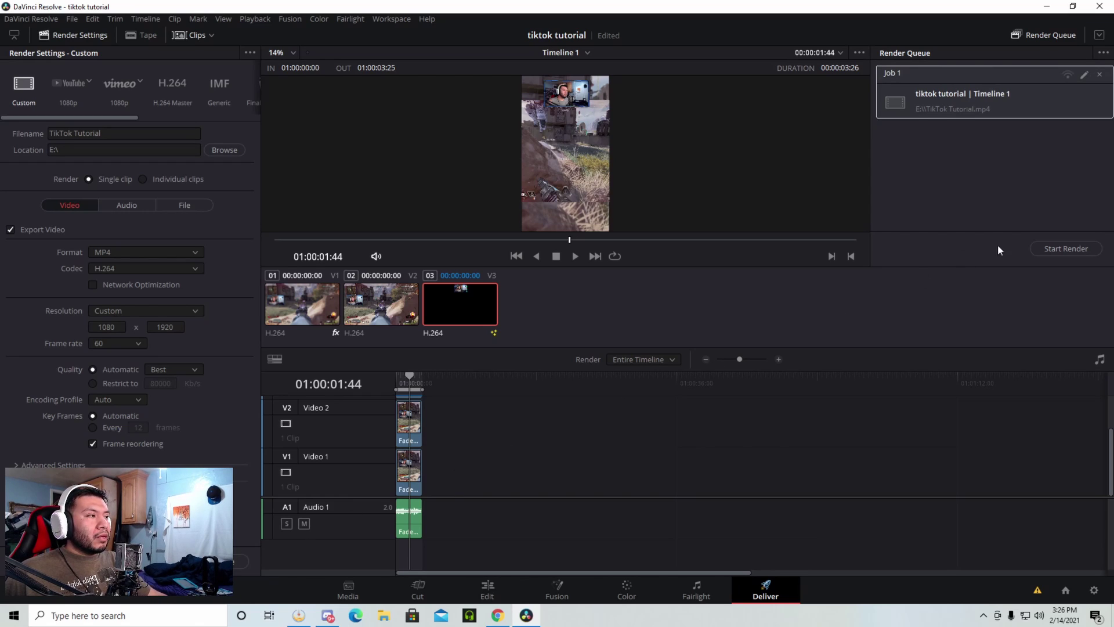
{"action": "left_click", "coordinate": [1059, 250]}
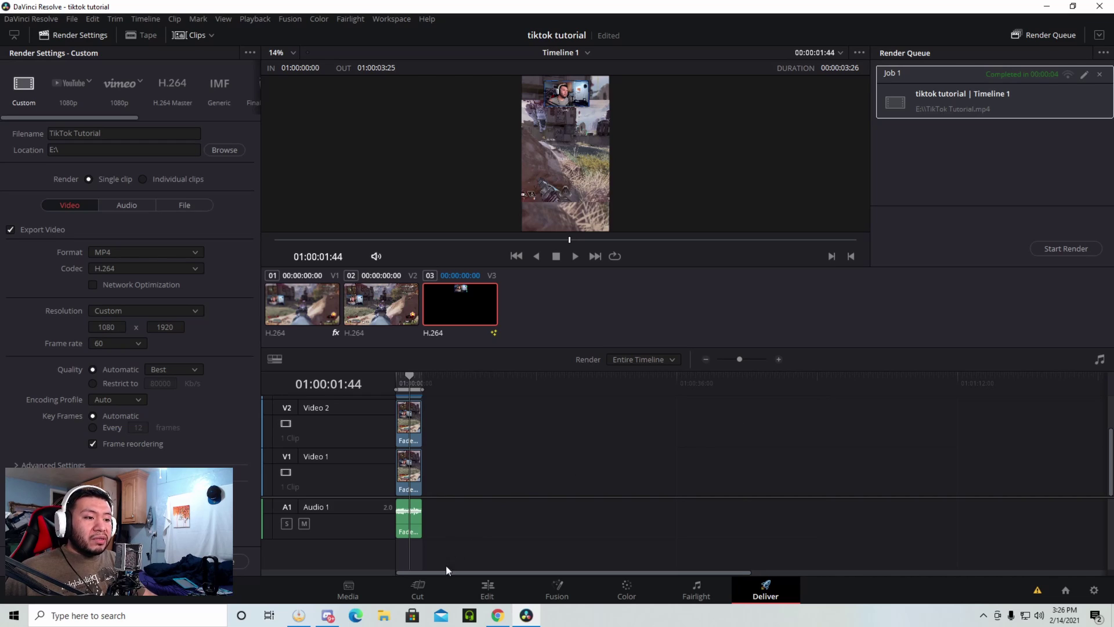
Switch to File Explorer and select the rendered TikTok Tutorial video on the Recordings (E:) drive
{"action": "left_click", "coordinate": [384, 620]}
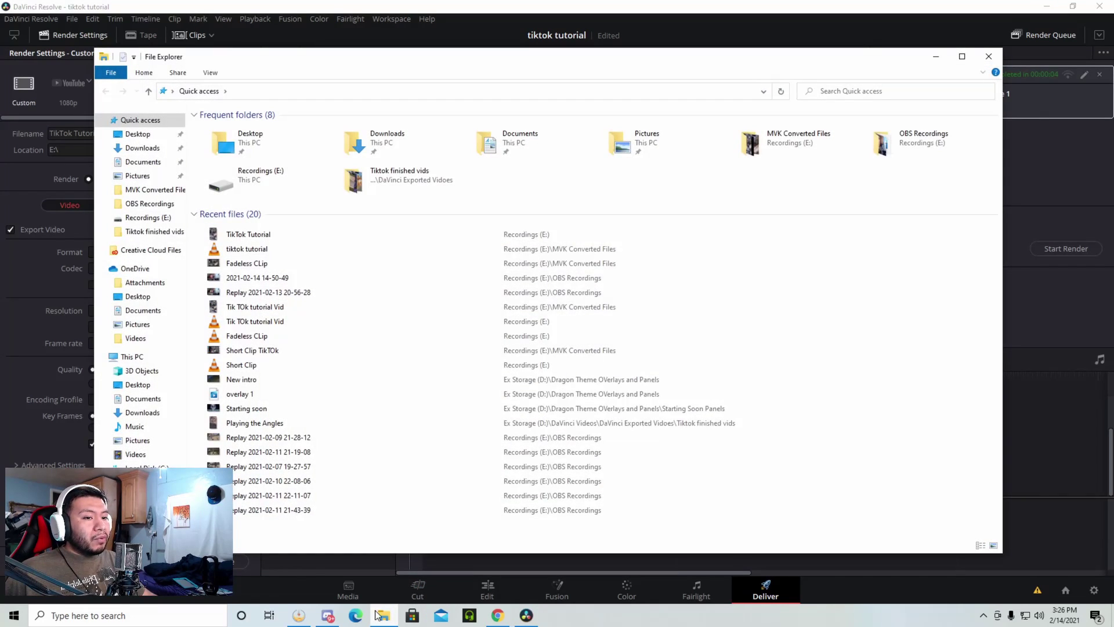
{"action": "left_click", "coordinate": [148, 497]}
{"action": "left_click", "coordinate": [347, 142]}
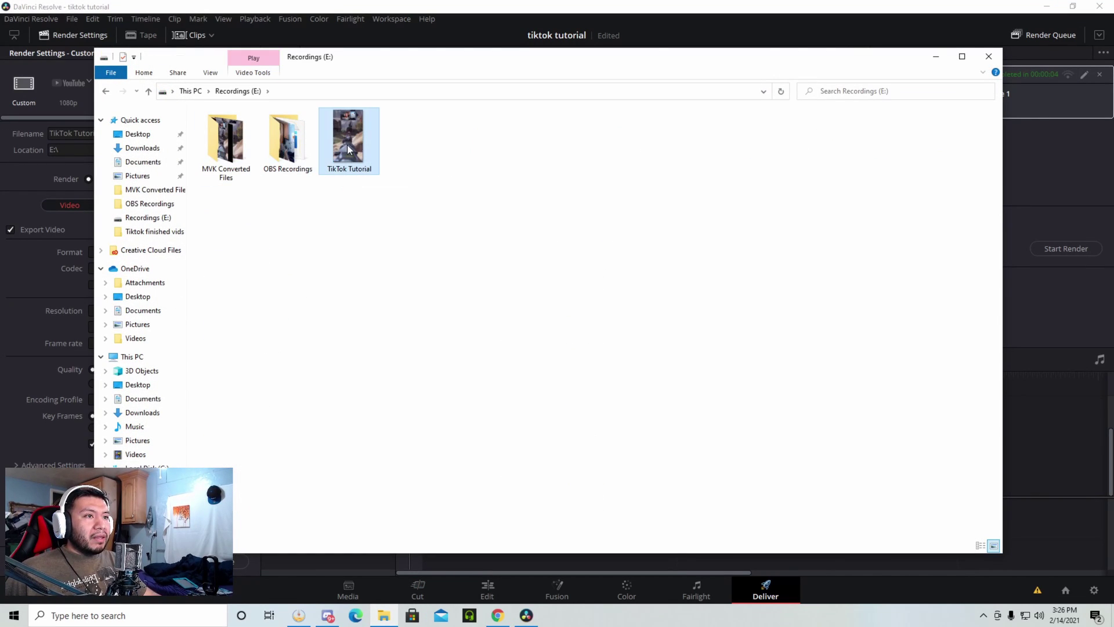